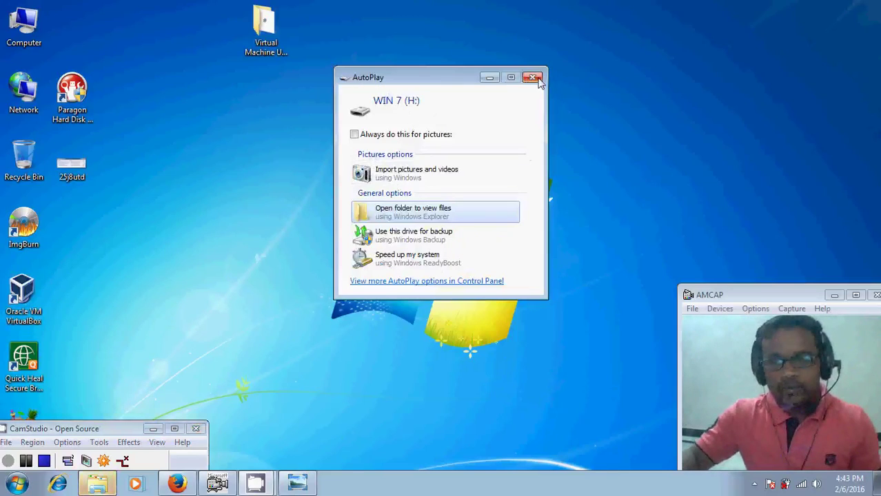
- Dismiss the AutoPlay window for the WIN 7 (H:) drive and refresh the desktop
{"action": "left_click", "coordinate": [539, 78]}
{"action": "right_click", "coordinate": [348, 150]}
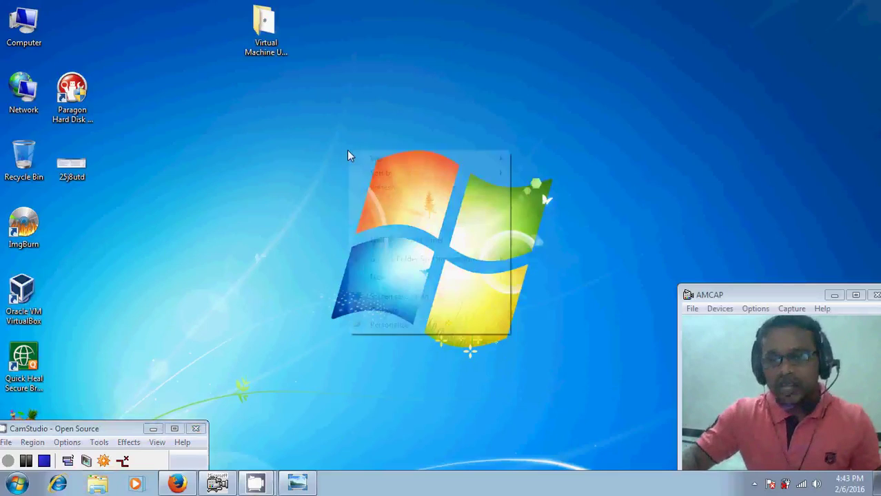
{"action": "left_click", "coordinate": [397, 187]}
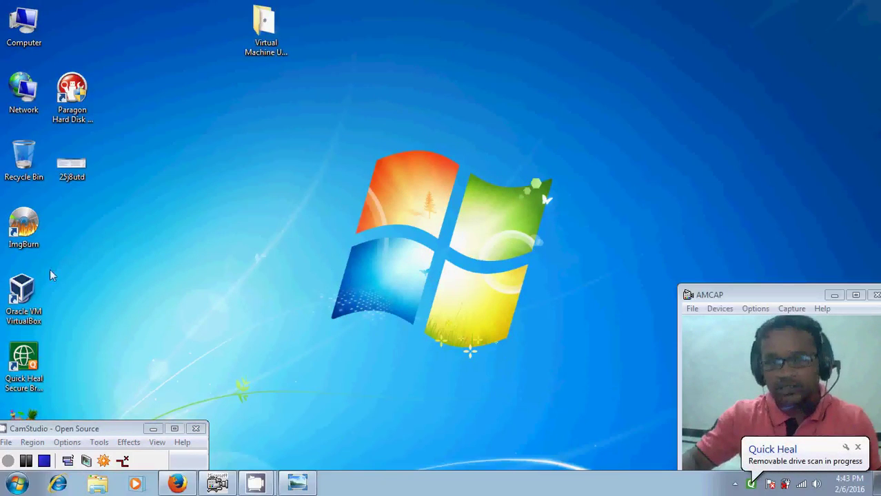
- Launch Oracle VM VirtualBox from the desktop as administrator, allowing the elevation request
{"action": "right_click", "coordinate": [15, 298]}
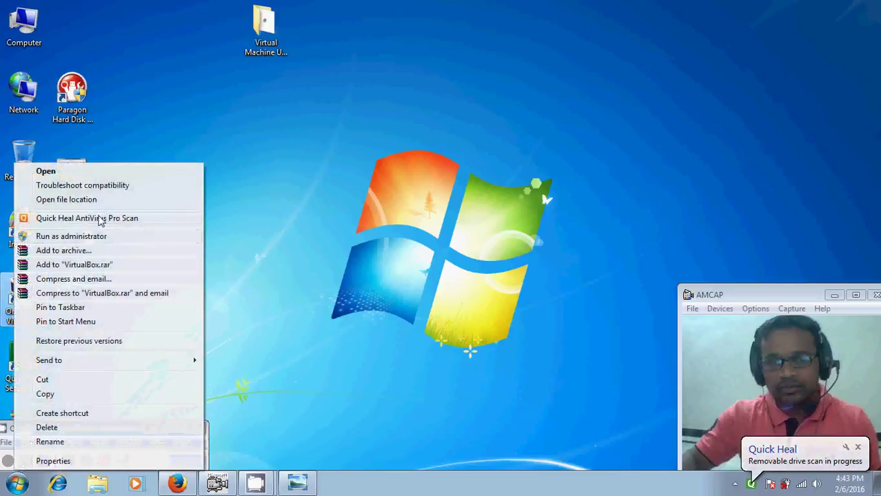
{"action": "left_click", "coordinate": [110, 238]}
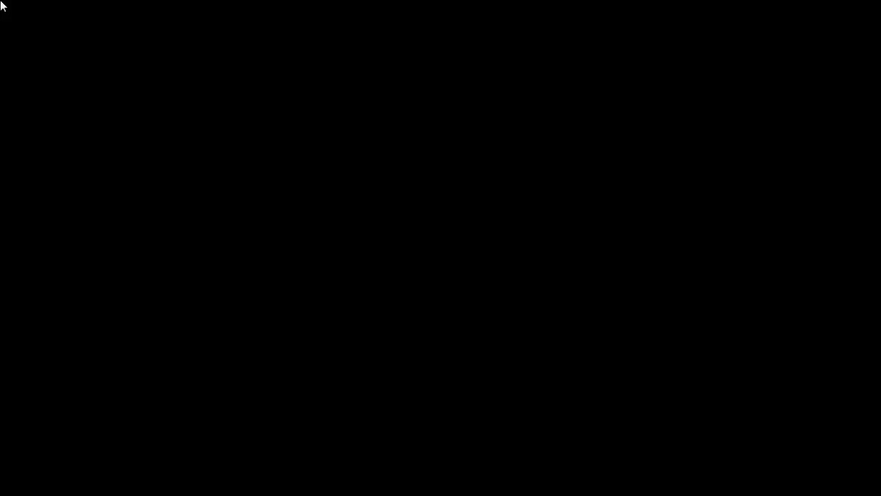
{"action": "left_click", "coordinate": [482, 266]}
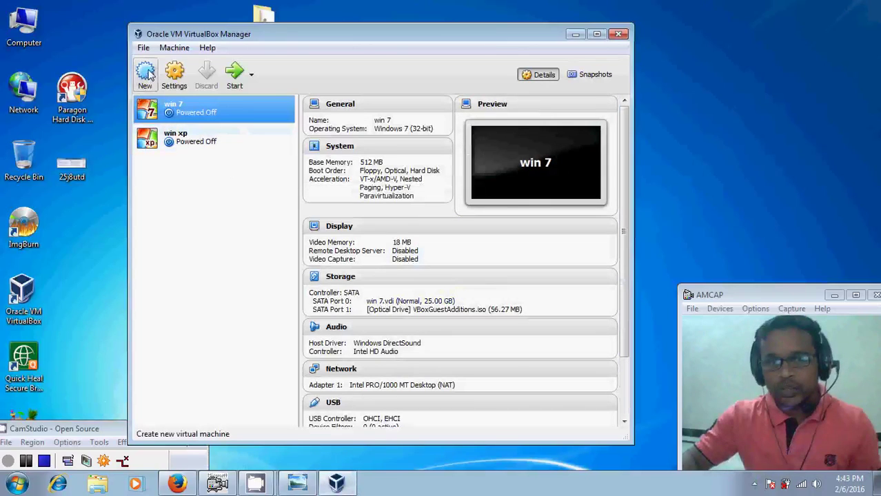
- Start a new Windows 7 (32-bit) virtual machine named windows7 and allocate 1812 MB of memory to it
{"action": "left_click", "coordinate": [146, 75]}
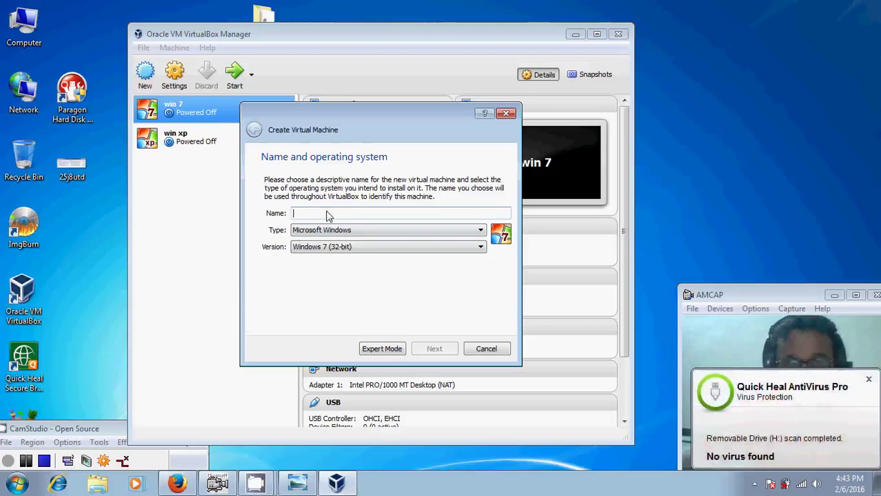
{"action": "type", "text": "wi"}
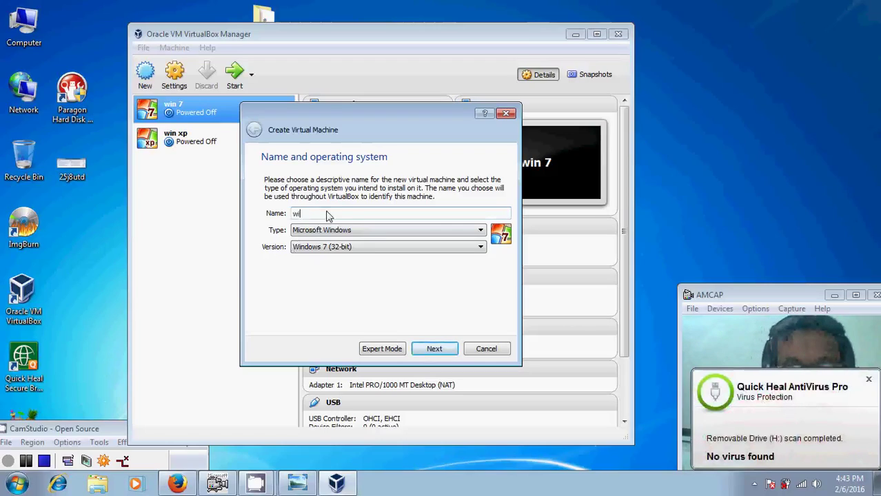
{"action": "type", "text": "ndows"}
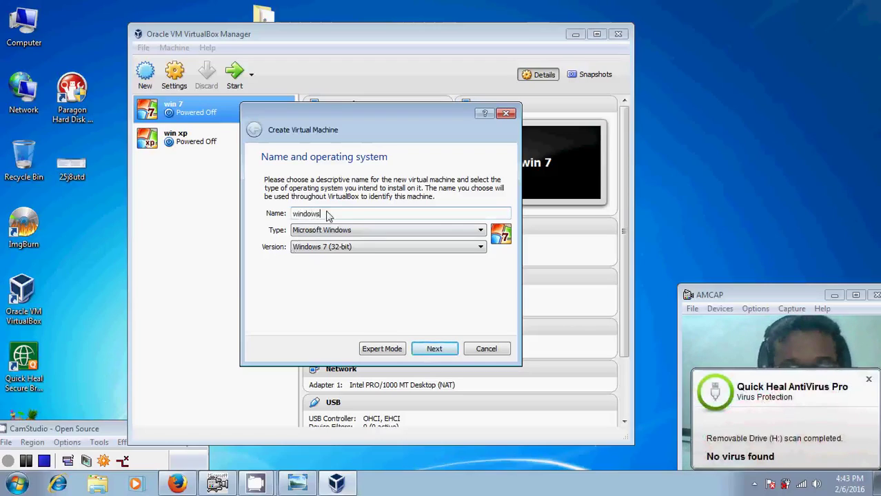
{"action": "type", "text": "7"}
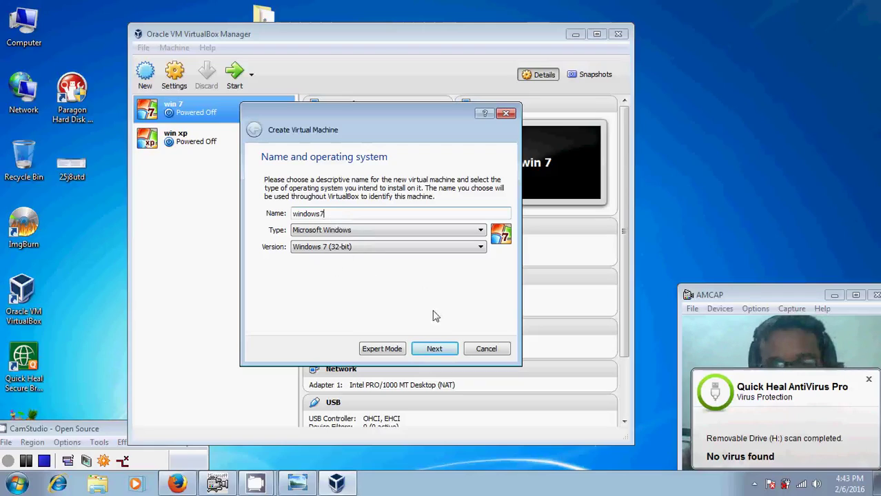
{"action": "left_click", "coordinate": [436, 349]}
{"action": "left_click_drag", "start_coordinate": [299, 222], "coordinate": [380, 224]}
{"action": "left_click", "coordinate": [435, 349]}
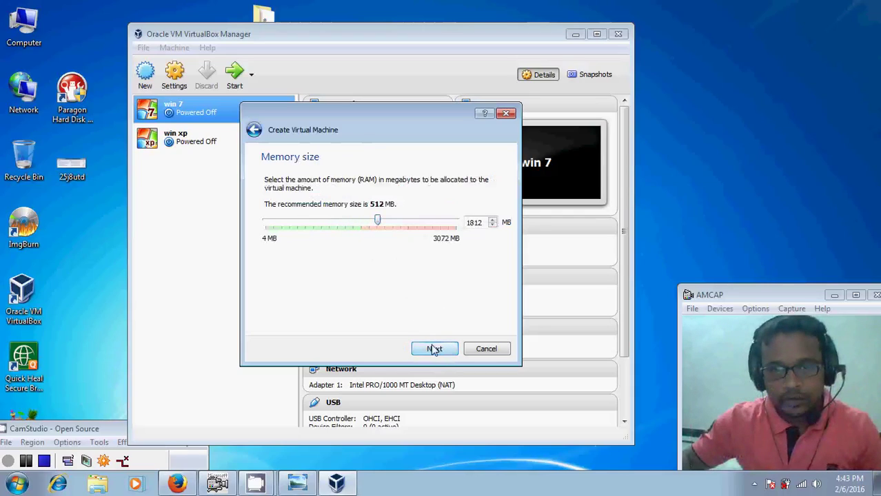
- Create a dynamically allocated 25.00 GB VDI virtual hard disk for the new machine
{"action": "left_click", "coordinate": [433, 350]}
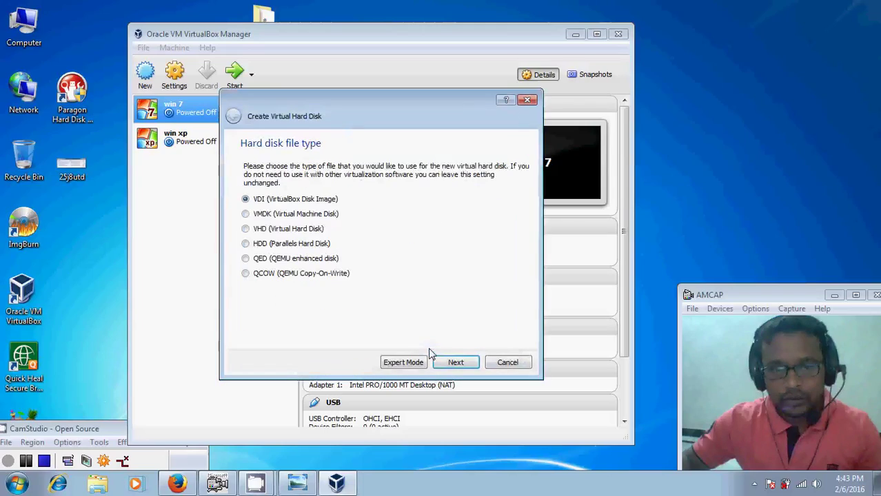
{"action": "left_click", "coordinate": [458, 363]}
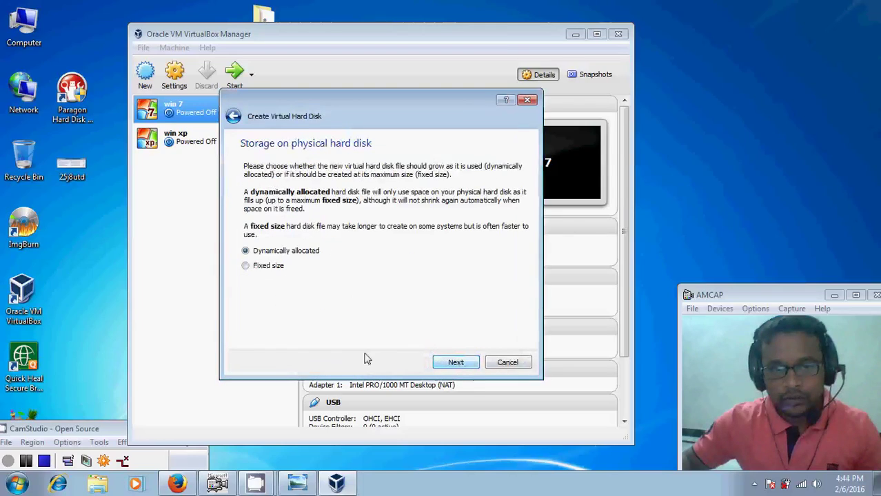
{"action": "left_click", "coordinate": [458, 364]}
{"action": "left_click", "coordinate": [458, 363]}
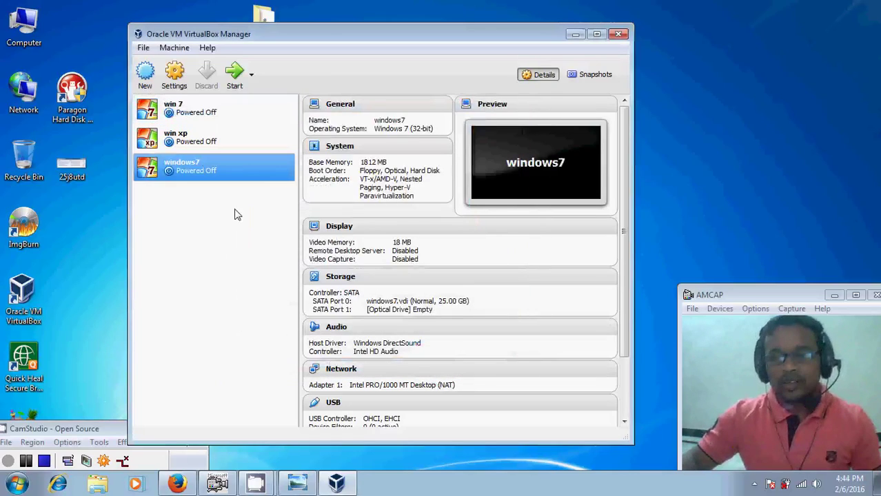
- Start the windows7 machine with Host Drive 'G:' as start-up disk and dismiss the keyboard capture notice
{"action": "left_click", "coordinate": [242, 75]}
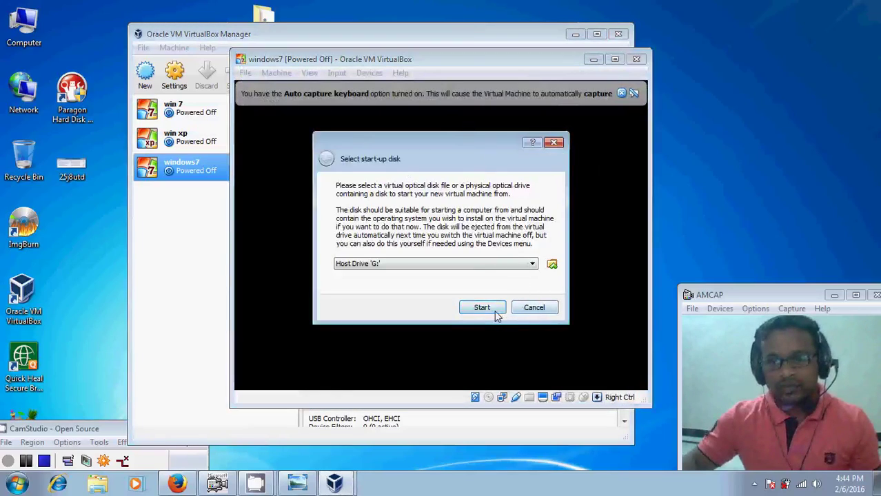
{"action": "left_click", "coordinate": [532, 265]}
{"action": "left_click", "coordinate": [535, 273]}
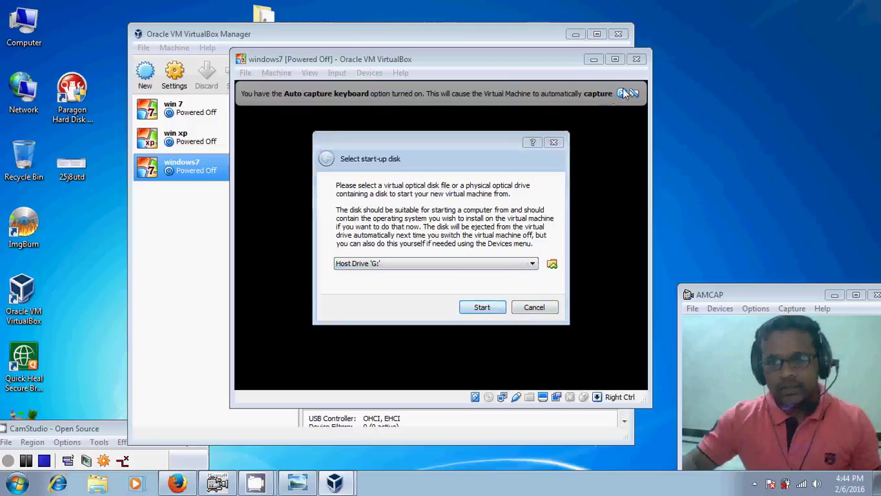
{"action": "left_click", "coordinate": [487, 306]}
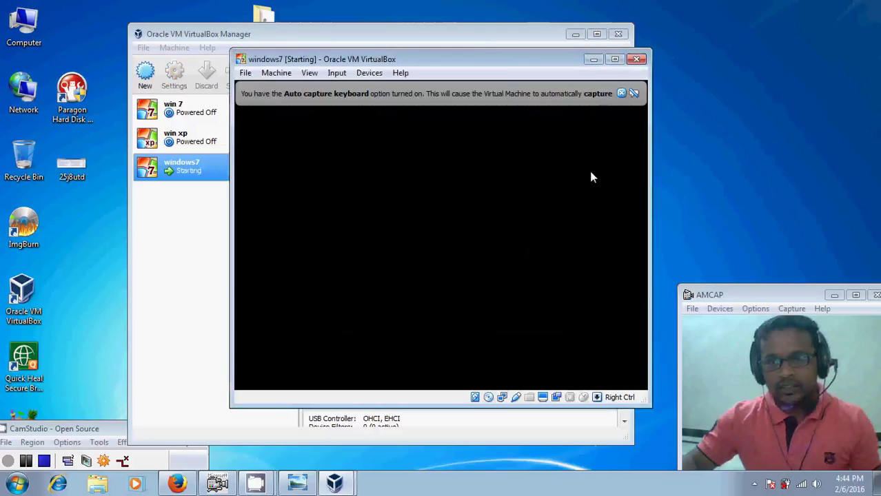
{"action": "left_click", "coordinate": [622, 94]}
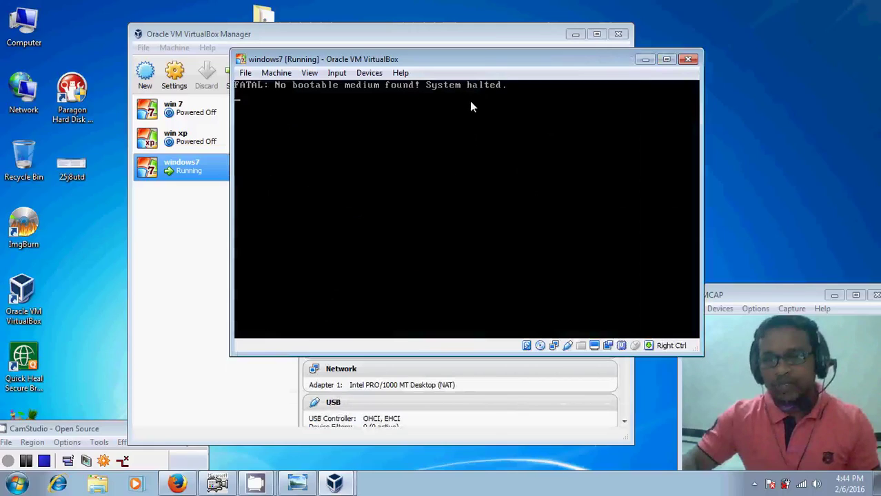
- Close the running windows7 machine with the option to power it off
{"action": "left_click", "coordinate": [691, 60]}
{"action": "left_click", "coordinate": [467, 218]}
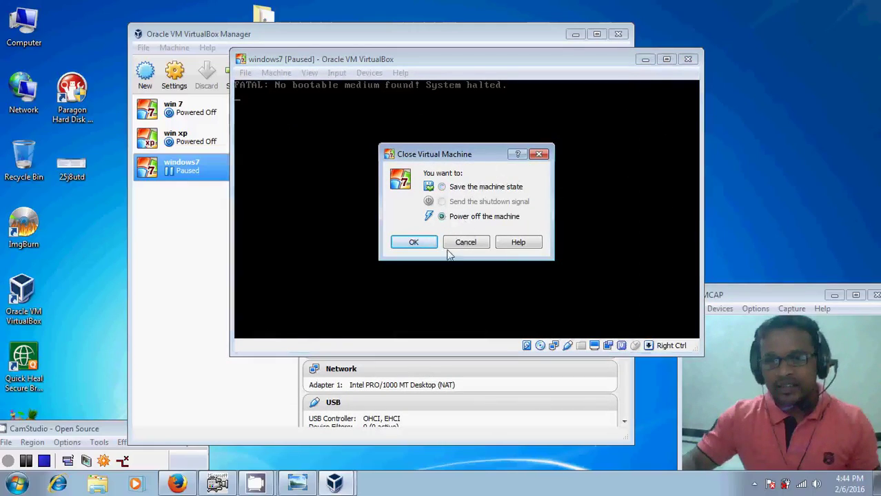
{"action": "left_click", "coordinate": [422, 242]}
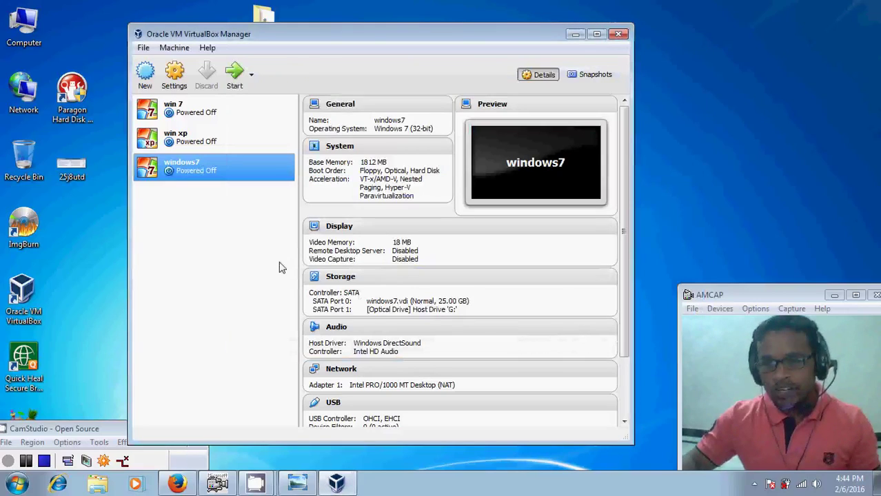
- Disable Floppy and Optical in the windows7 machine's boot order, check its storage settings, and save
{"action": "left_click", "coordinate": [175, 77]}
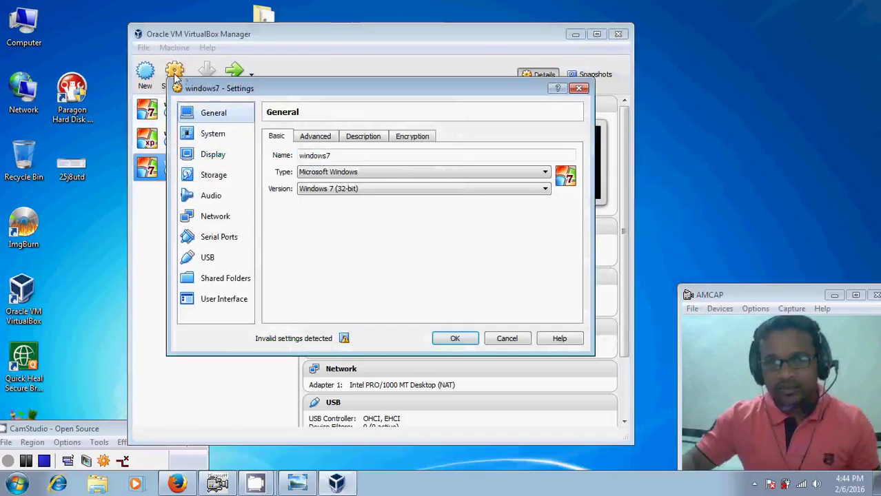
{"action": "left_click", "coordinate": [208, 135]}
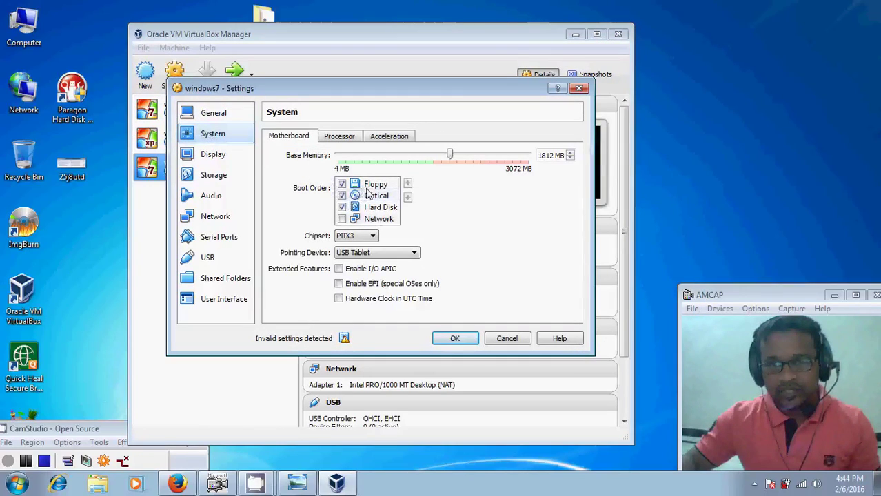
{"action": "left_click", "coordinate": [342, 184]}
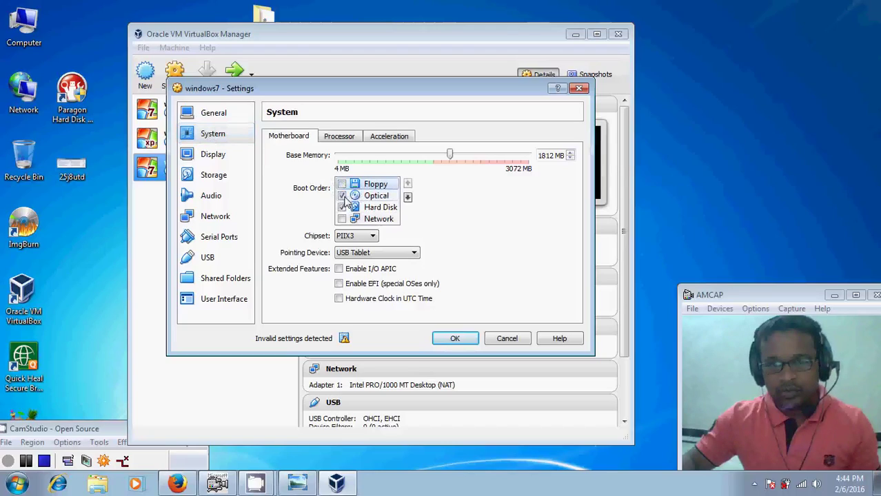
{"action": "left_click", "coordinate": [343, 197]}
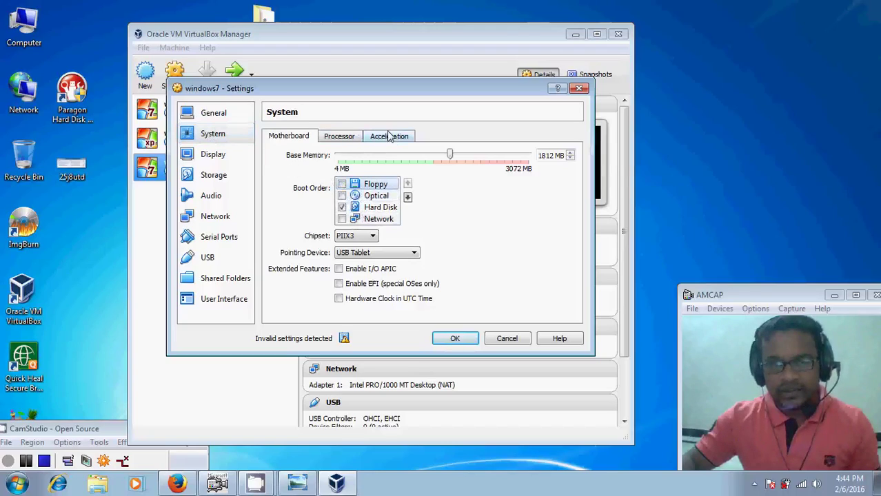
{"action": "left_click", "coordinate": [231, 175]}
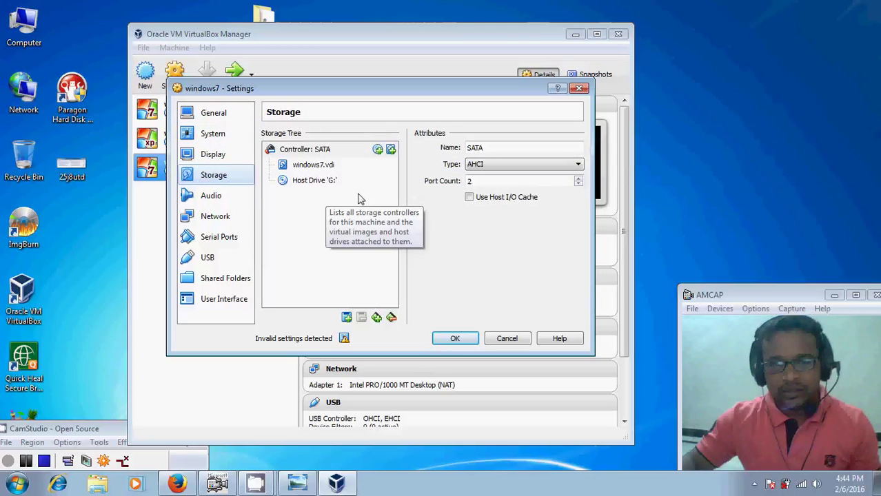
{"action": "left_click", "coordinate": [457, 339]}
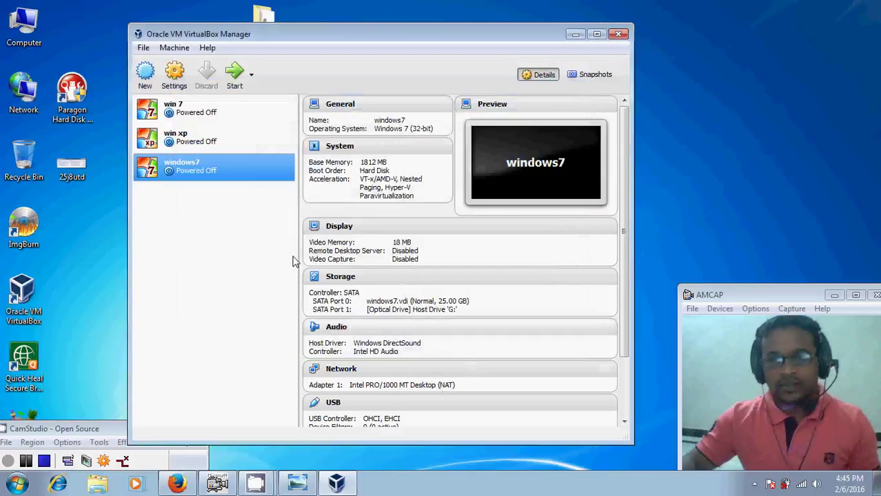
- Start the windows7 machine with the changed boot order and dismiss the keyboard capture notice
{"action": "left_click", "coordinate": [234, 79]}
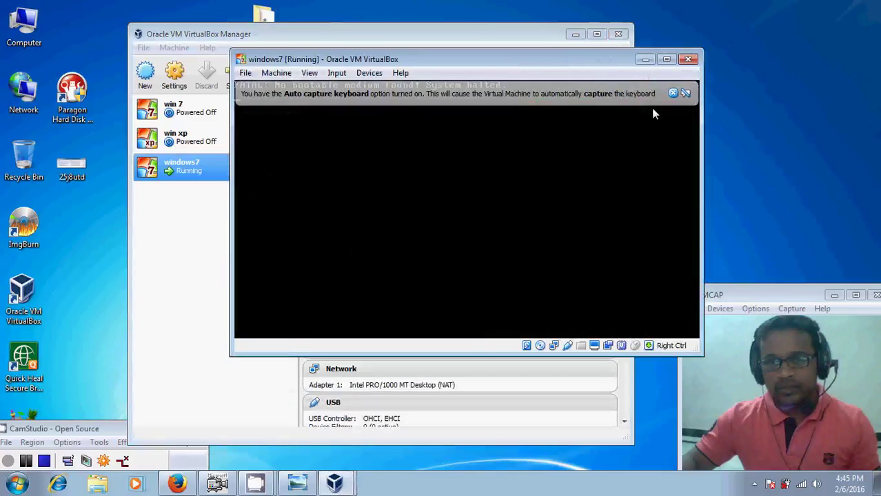
{"action": "left_click", "coordinate": [673, 92]}
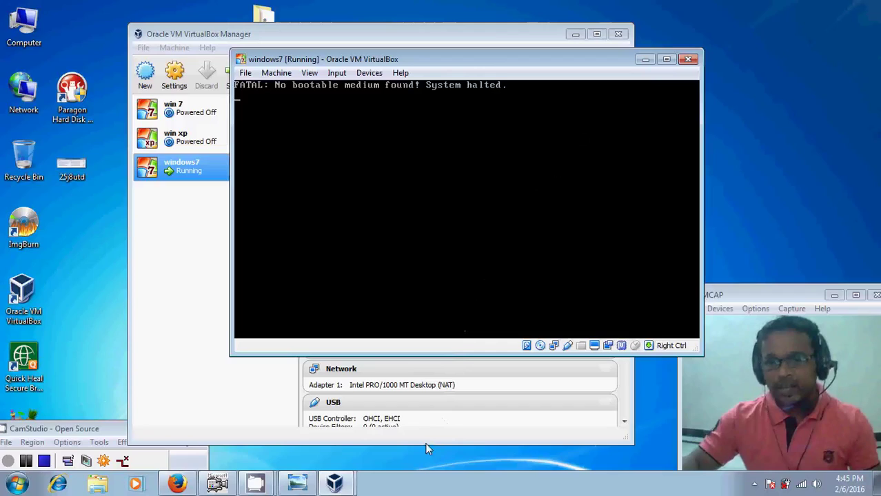
- View the opened picture of Virtual Machine USB Boot 1.51, and load reboot.pro in Firefox
{"action": "left_click", "coordinate": [298, 485]}
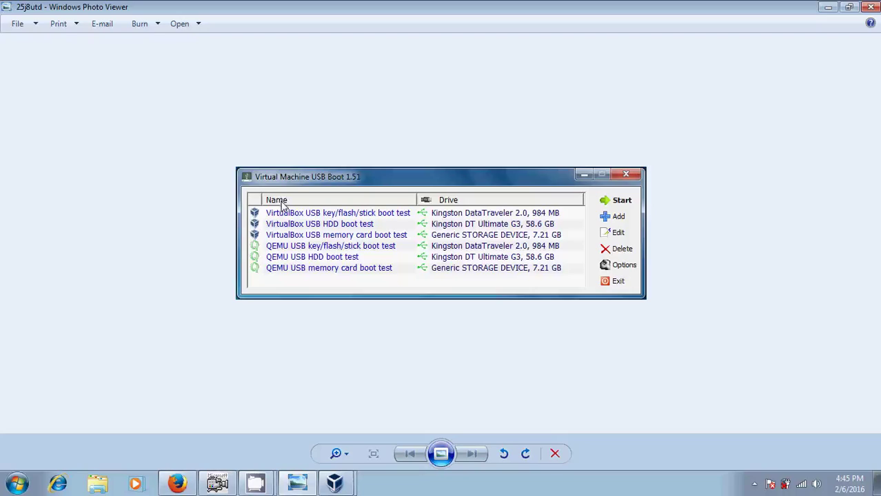
{"action": "left_click", "coordinate": [176, 485]}
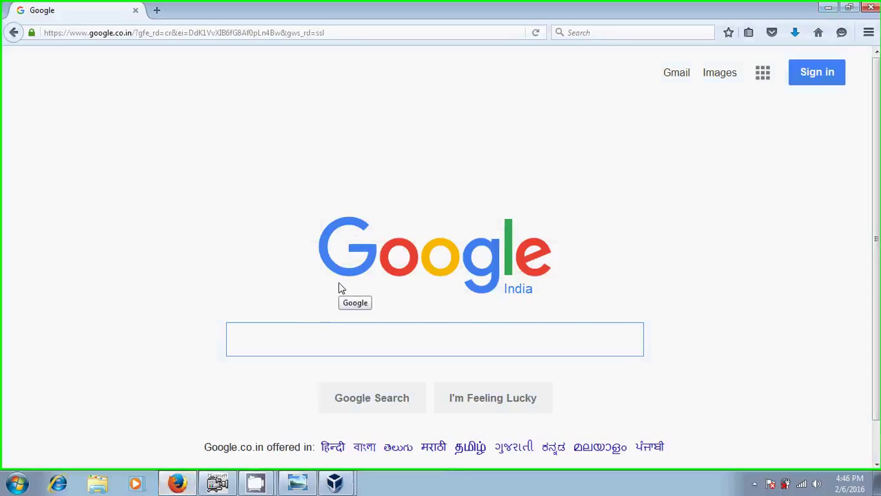
{"action": "left_click", "coordinate": [351, 33]}
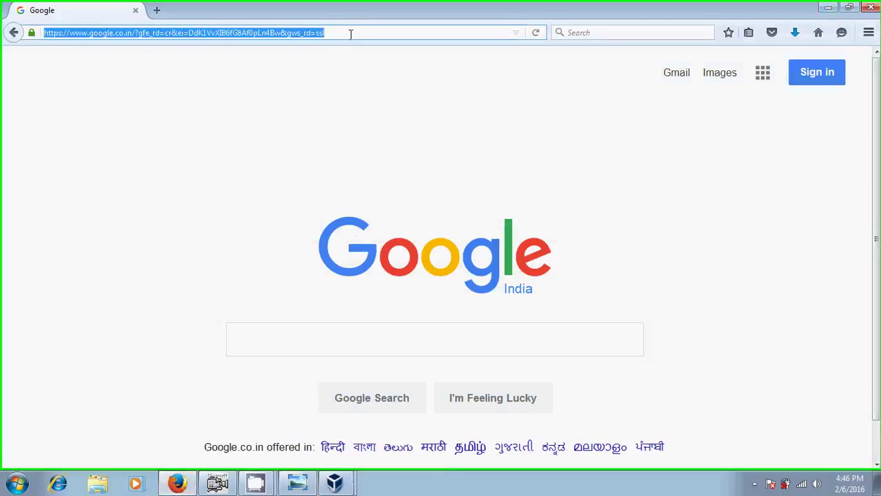
{"action": "type", "text": "reboo"}
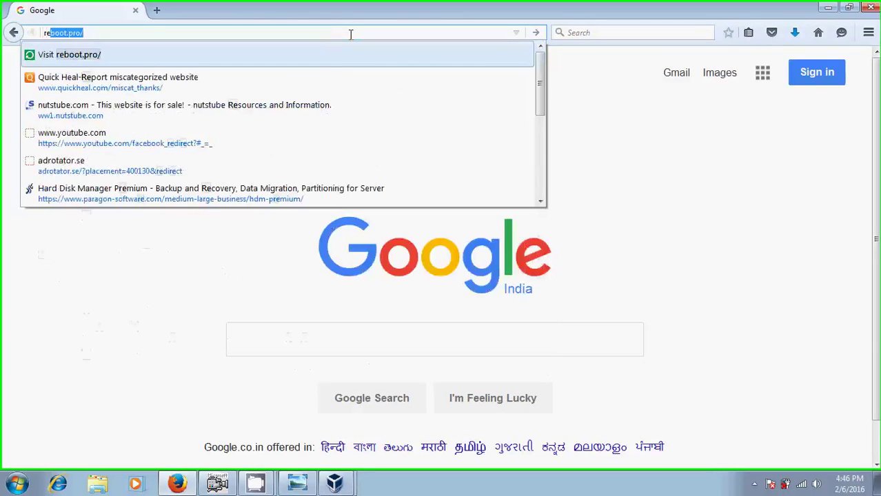
{"action": "type", "text": "t"}
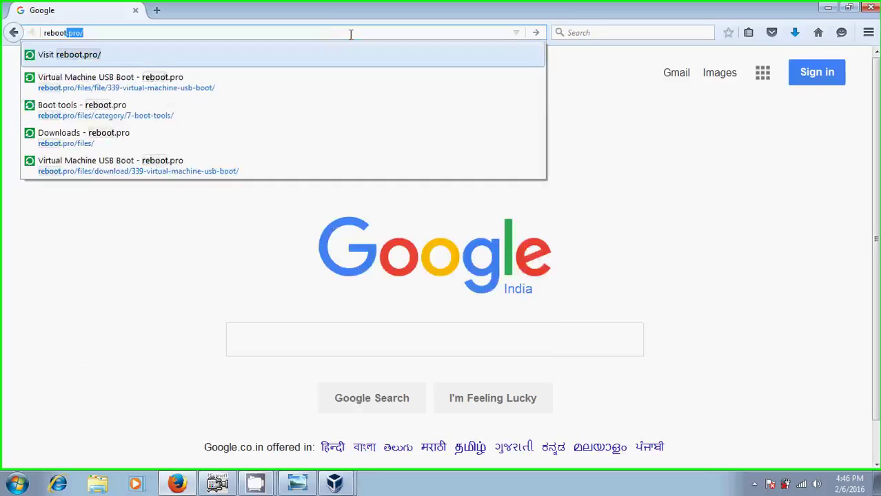
{"action": "type", "text": ".pro"}
{"action": "key", "text": "Return"}
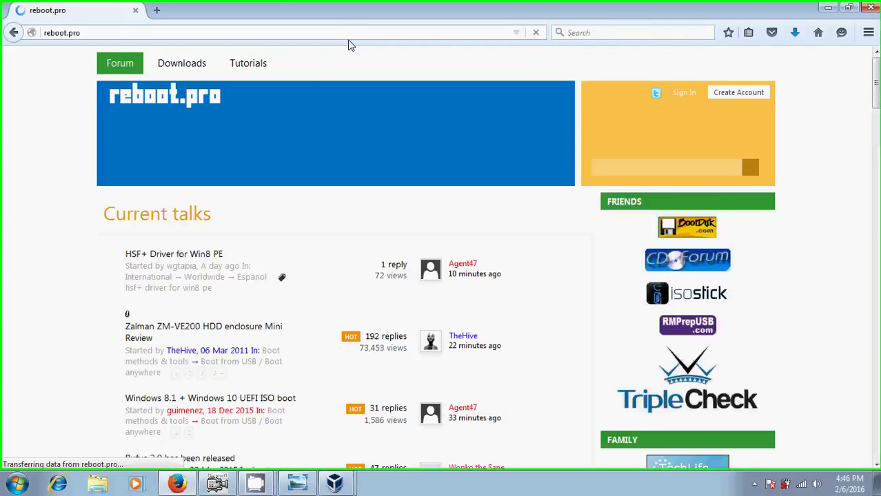
- Look through the Boot tools category of the reboot.pro downloads for Virtual Machine USB Boot 1.51
{"action": "left_click", "coordinate": [187, 70]}
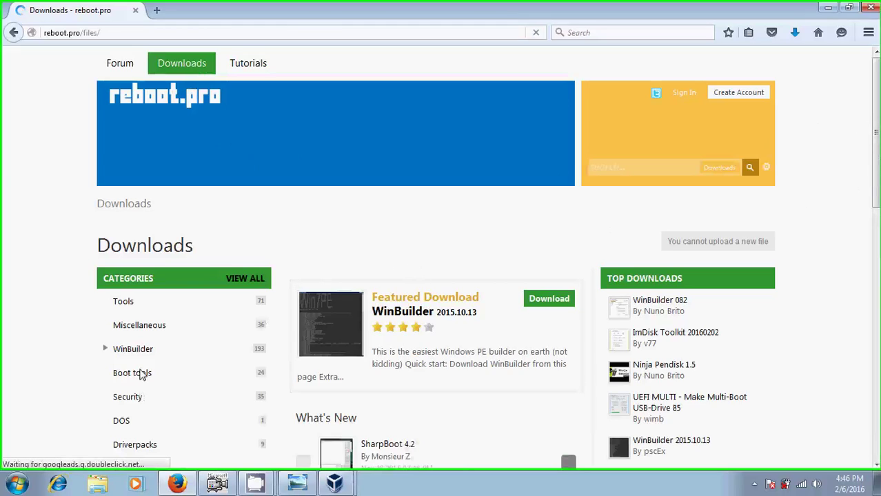
{"action": "scroll", "coordinate": [138, 373], "scroll_direction": "down", "scroll_amount": 3}
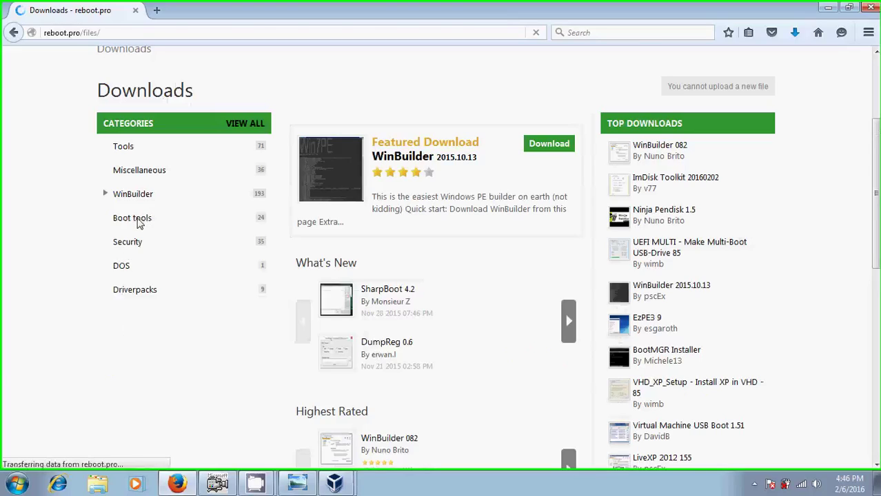
{"action": "left_click", "coordinate": [139, 222]}
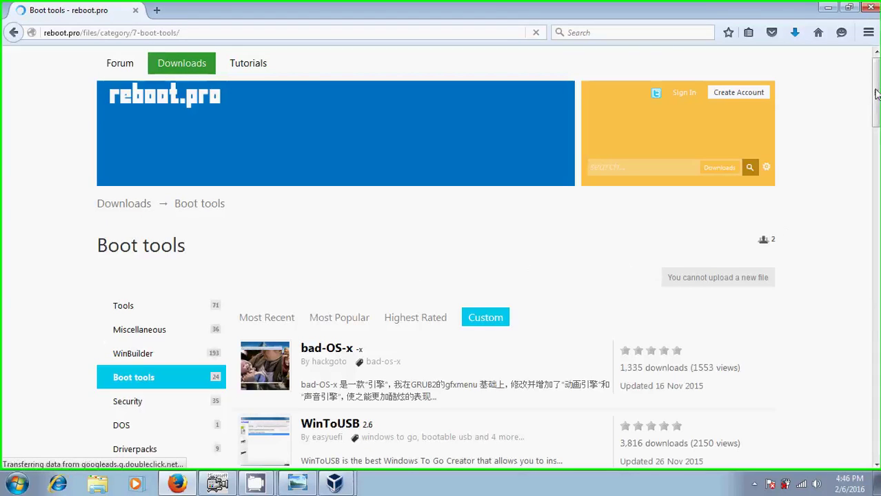
{"action": "scroll", "coordinate": [879, 133], "scroll_direction": "down", "scroll_amount": 8}
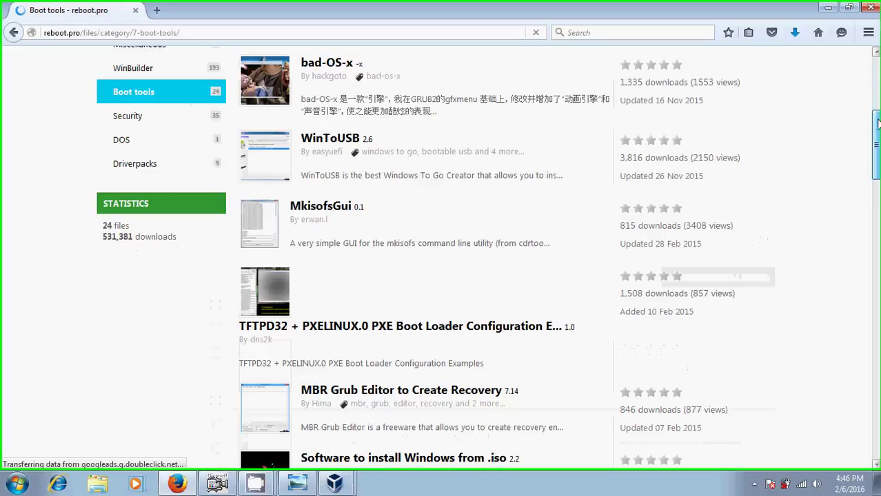
{"action": "scroll", "coordinate": [507, 259], "scroll_direction": "down", "scroll_amount": 12}
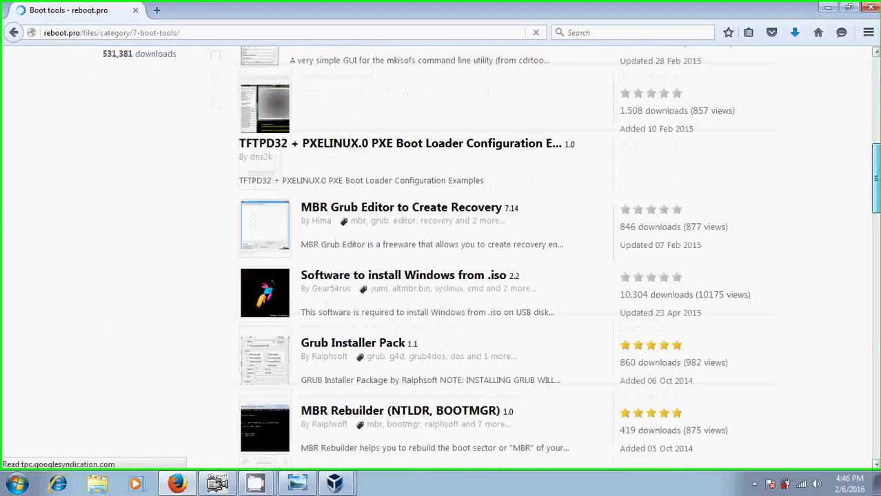
{"action": "scroll", "coordinate": [507, 259], "scroll_direction": "down", "scroll_amount": 10}
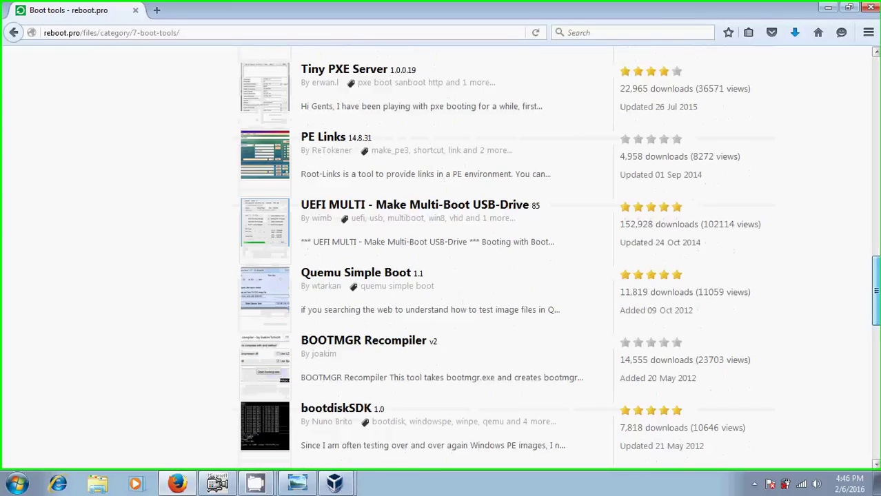
{"action": "scroll", "coordinate": [507, 258], "scroll_direction": "down", "scroll_amount": 6}
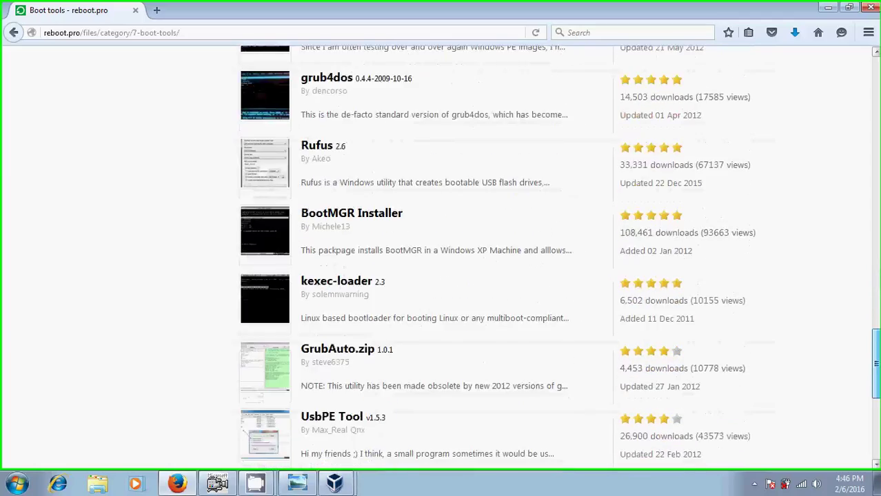
{"action": "scroll", "coordinate": [507, 258], "scroll_direction": "up", "scroll_amount": 5}
{"action": "scroll", "coordinate": [507, 259], "scroll_direction": "up", "scroll_amount": 13}
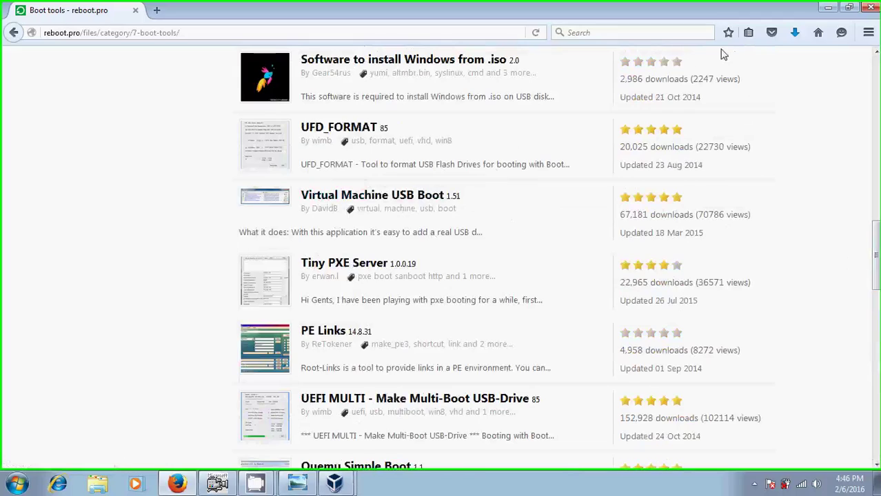
- Minimize the browser and picture viewer, and check the Compressed folder in Downloads for the Virtual Machine USB Boot 1.51 setup archive
{"action": "left_click", "coordinate": [827, 10]}
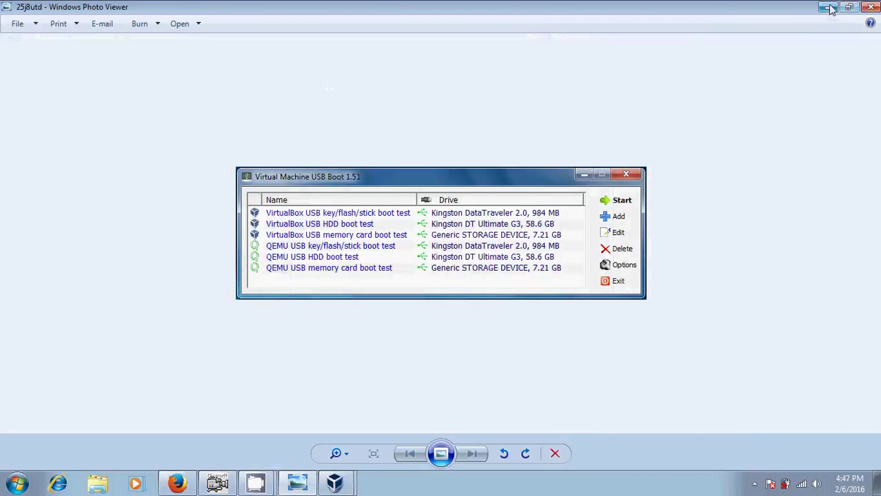
{"action": "left_click", "coordinate": [831, 9]}
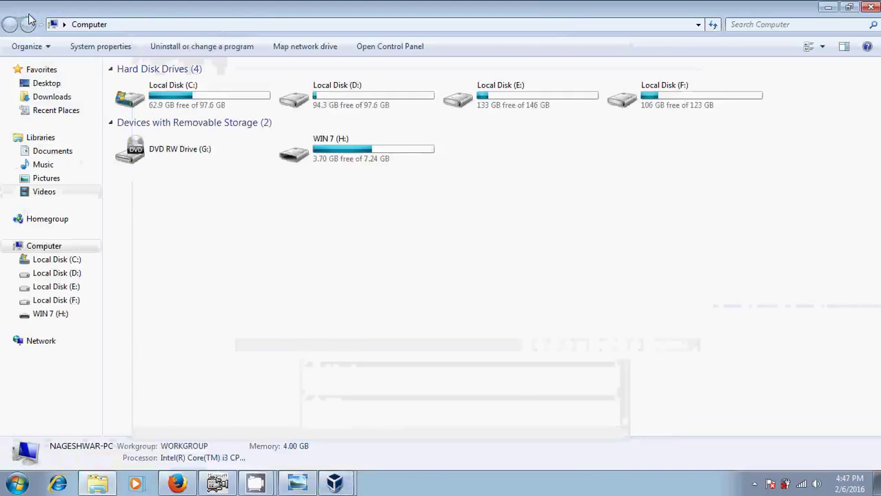
{"action": "left_click", "coordinate": [56, 97]}
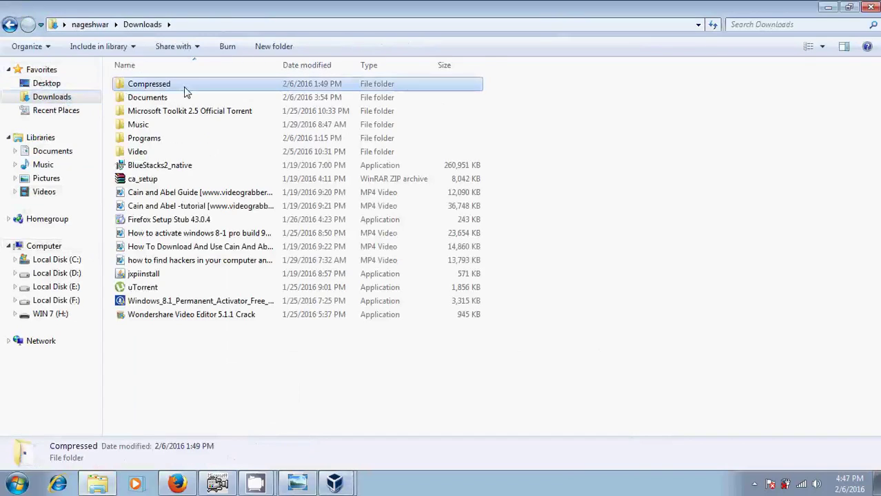
{"action": "double_click", "coordinate": [187, 90]}
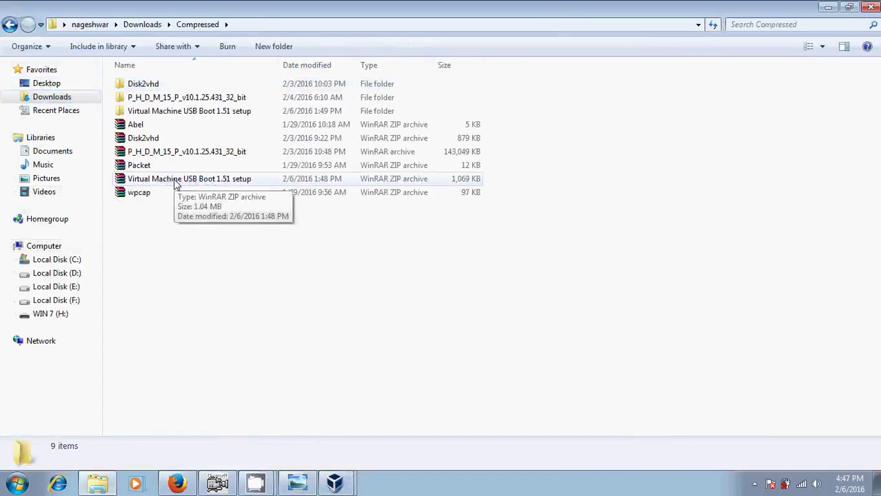
{"action": "left_click", "coordinate": [828, 8]}
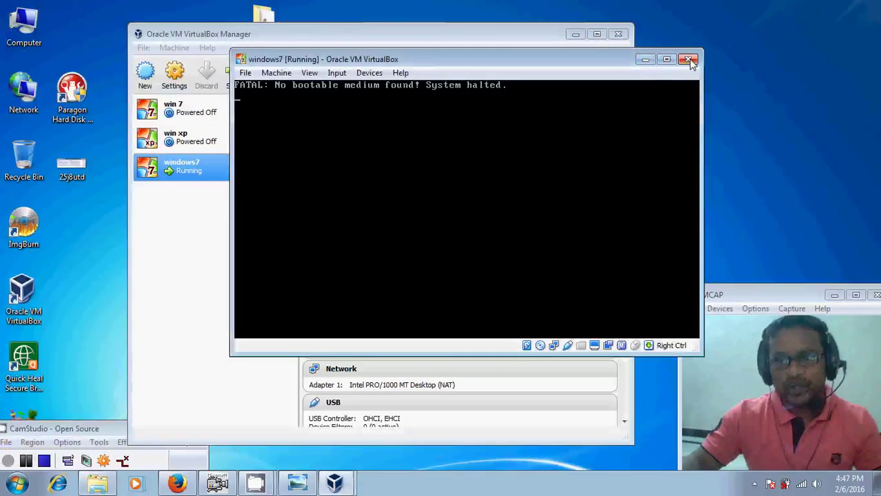
- Close the running windows7 machine by powering it off, and return to the VirtualBox Manager
{"action": "left_click", "coordinate": [692, 60]}
{"action": "left_click", "coordinate": [409, 241]}
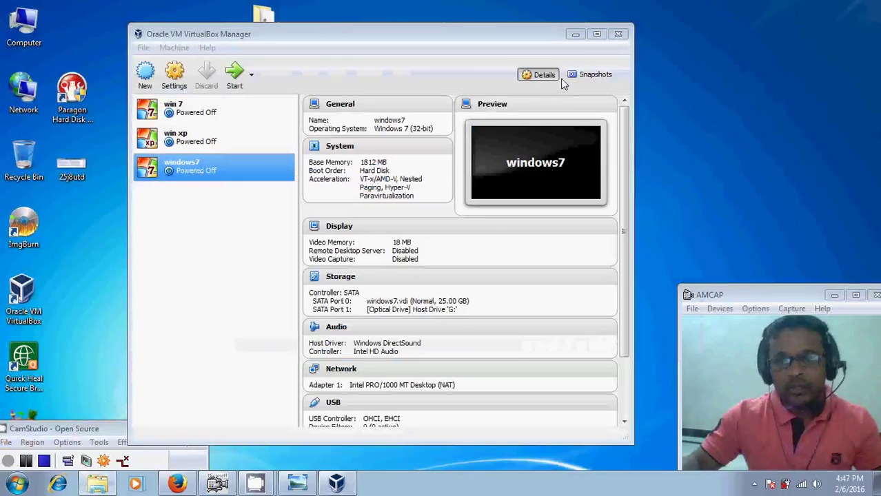
{"action": "left_click", "coordinate": [576, 36]}
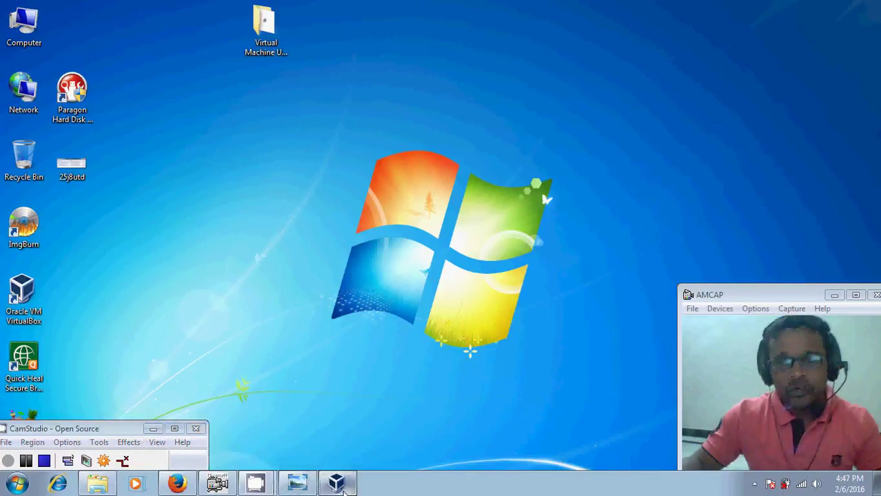
{"action": "left_click", "coordinate": [351, 486]}
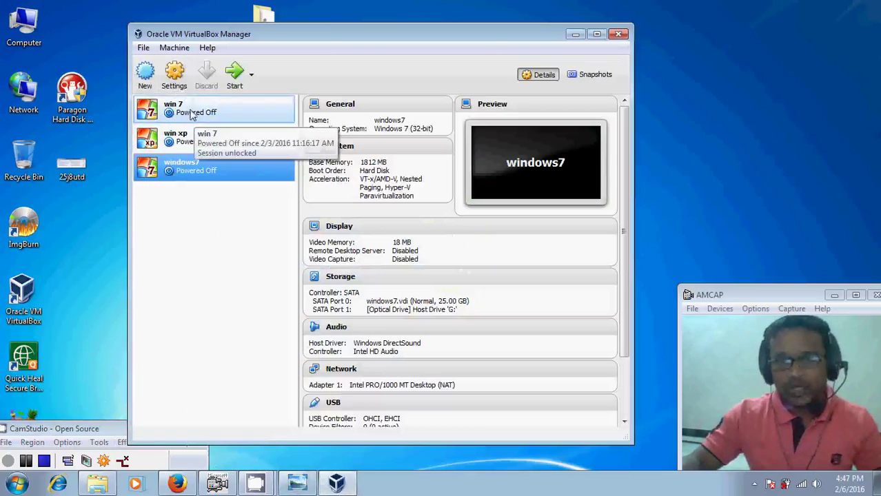
- Review the windows7 machine's processor and acceleration settings, and remove the Host Drive 'G:' optical drive from its storage
{"action": "left_click", "coordinate": [183, 71]}
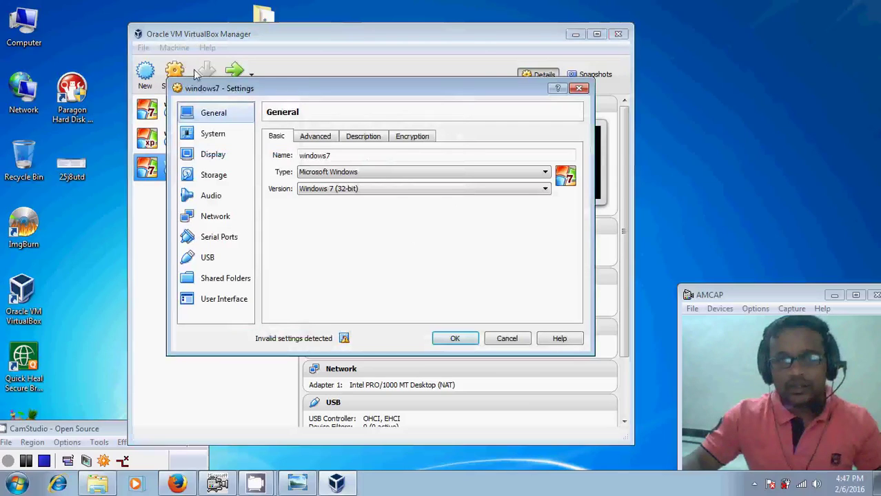
{"action": "left_click", "coordinate": [212, 140]}
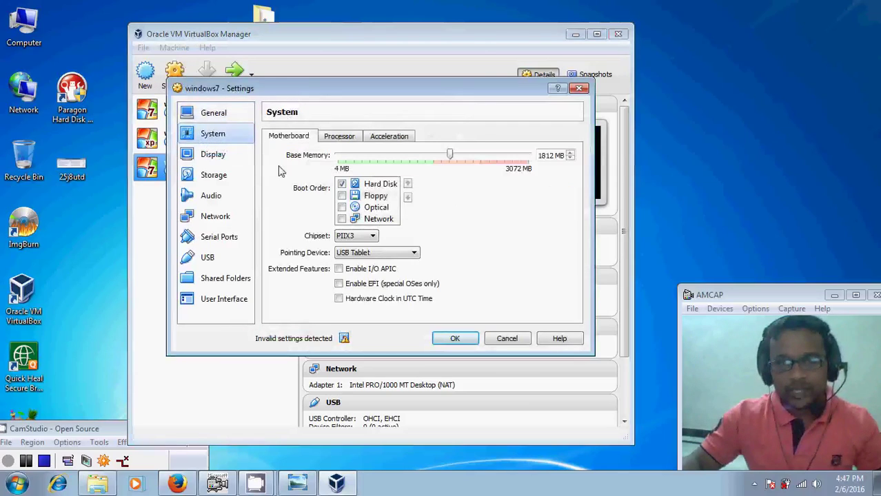
{"action": "left_click", "coordinate": [346, 137]}
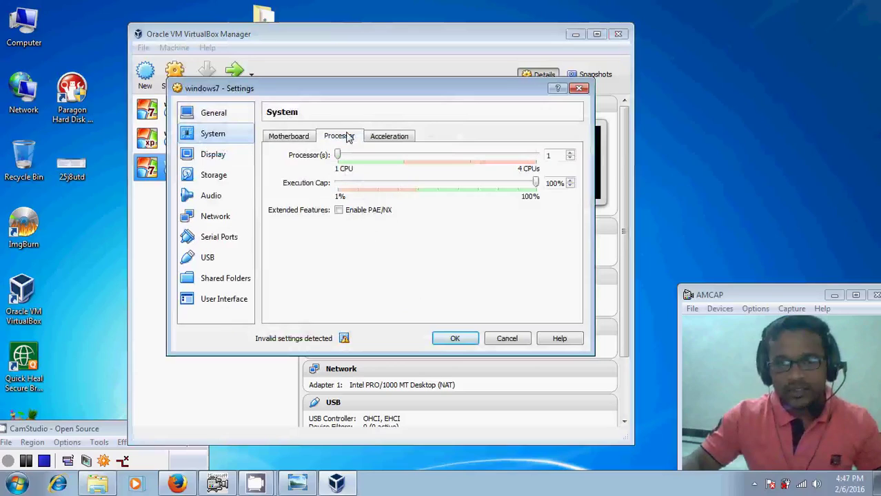
{"action": "left_click", "coordinate": [391, 137]}
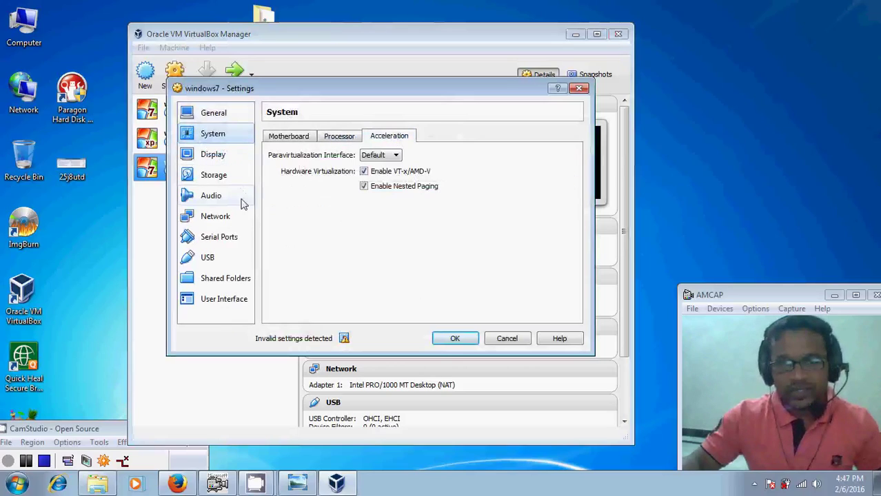
{"action": "left_click", "coordinate": [227, 176]}
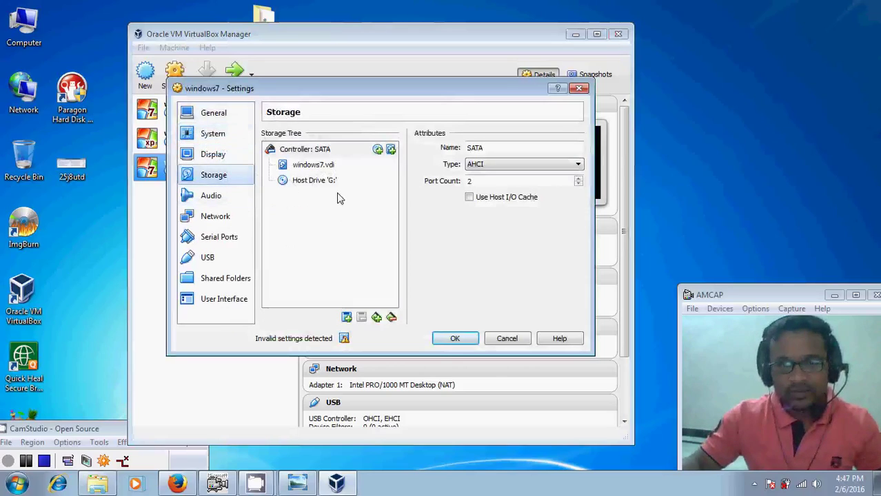
{"action": "left_click", "coordinate": [323, 182]}
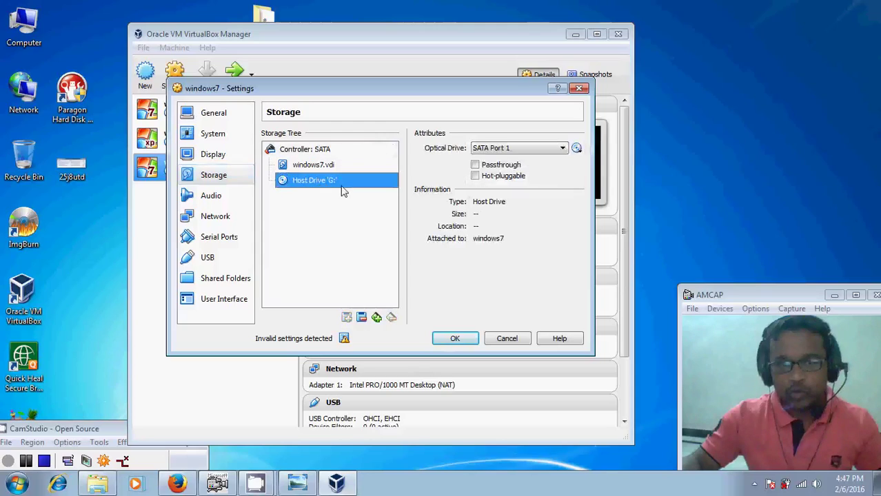
{"action": "left_click", "coordinate": [362, 317]}
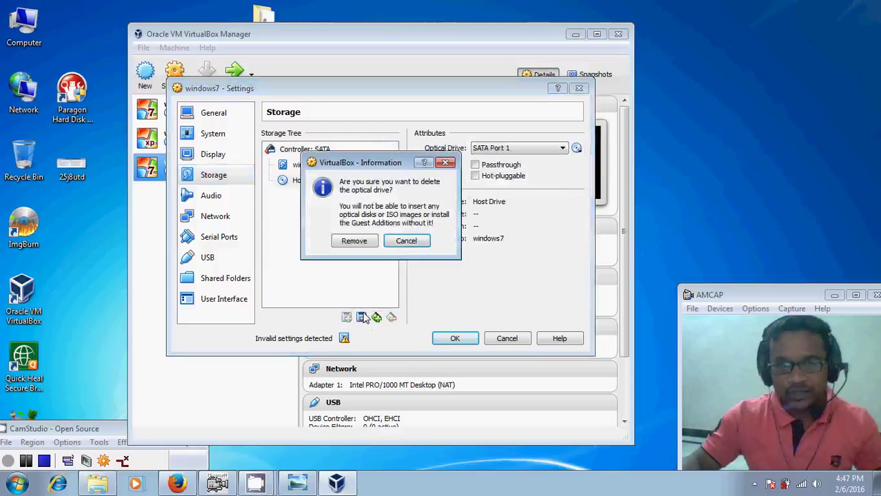
{"action": "left_click", "coordinate": [355, 242]}
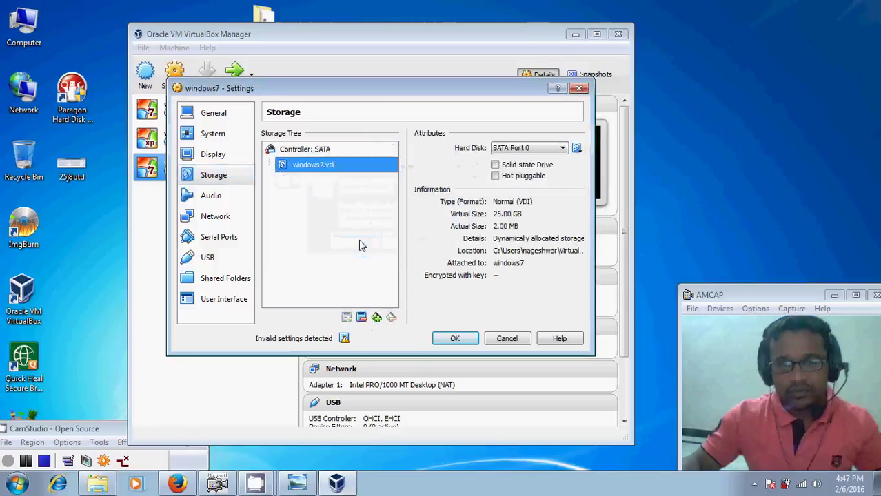
- Assign the windows7.vdi hard disk to SATA Port 1 and save the machine's settings
{"action": "left_click", "coordinate": [317, 150]}
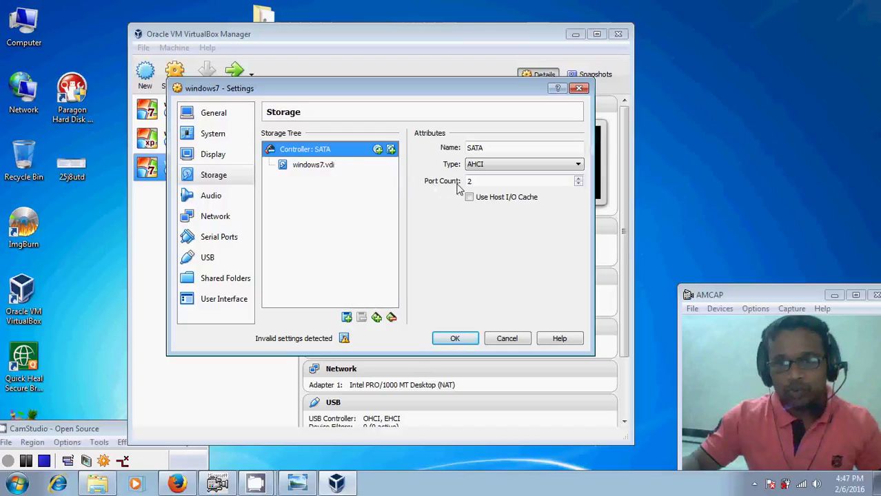
{"action": "left_click", "coordinate": [313, 166]}
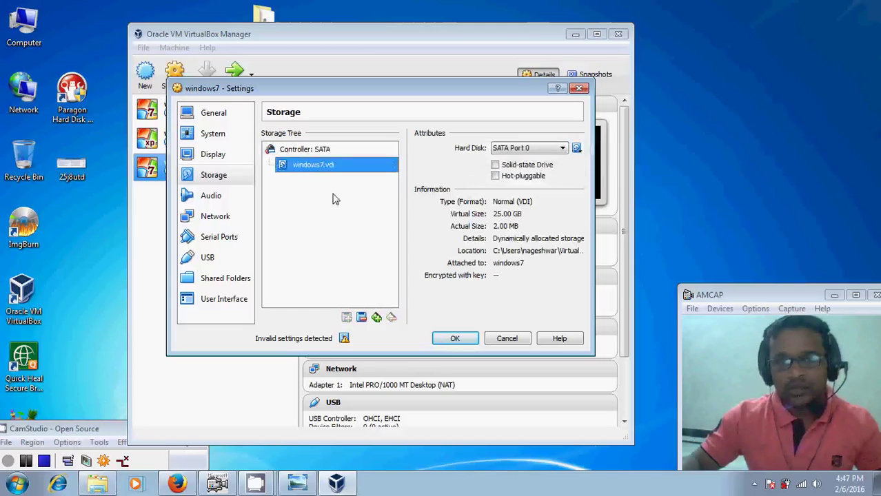
{"action": "left_click", "coordinate": [563, 148]}
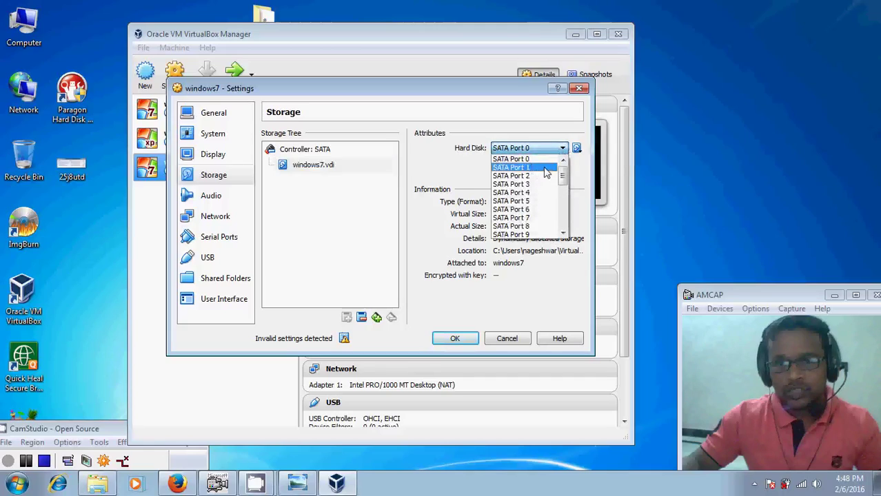
{"action": "left_click", "coordinate": [546, 168]}
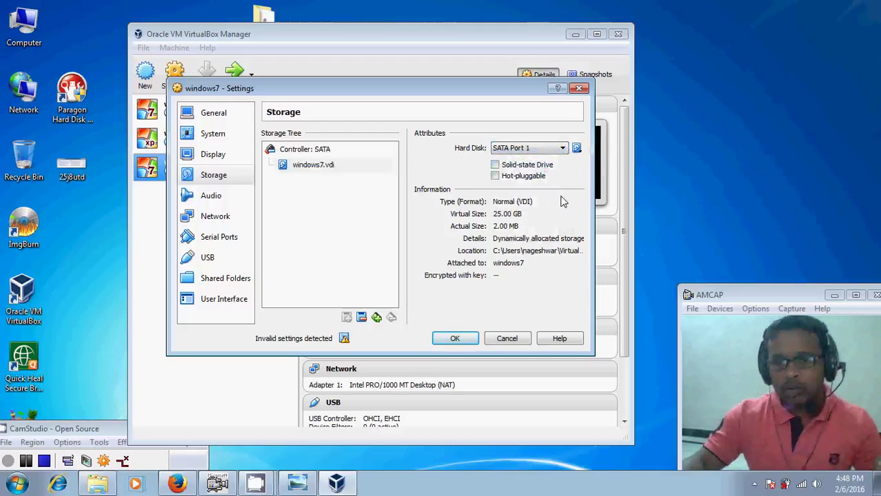
{"action": "left_click", "coordinate": [456, 340]}
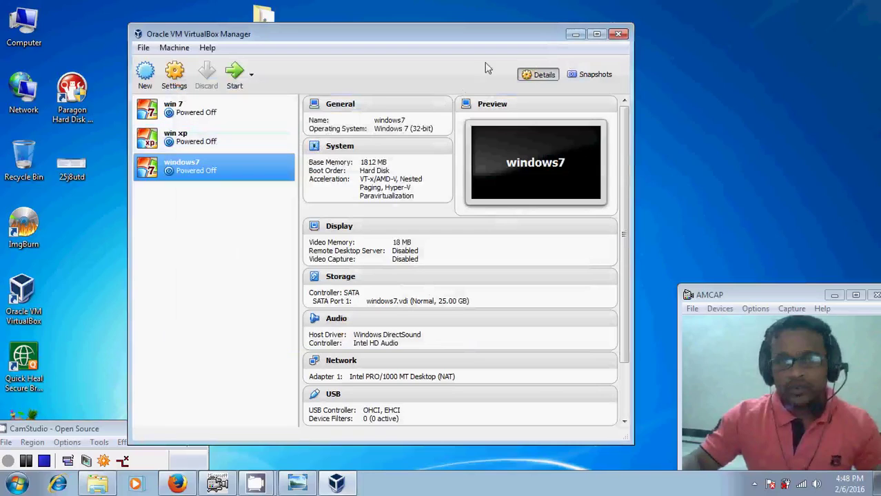
- Open the Virtual Machine USB Boot 1.51 setup folder from the desktop and run its installer as administrator
{"action": "left_click", "coordinate": [576, 36]}
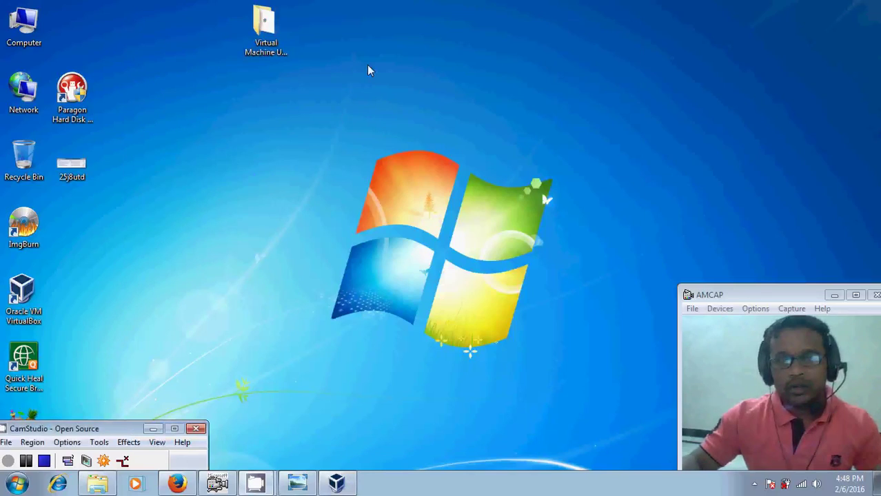
{"action": "double_click", "coordinate": [280, 36]}
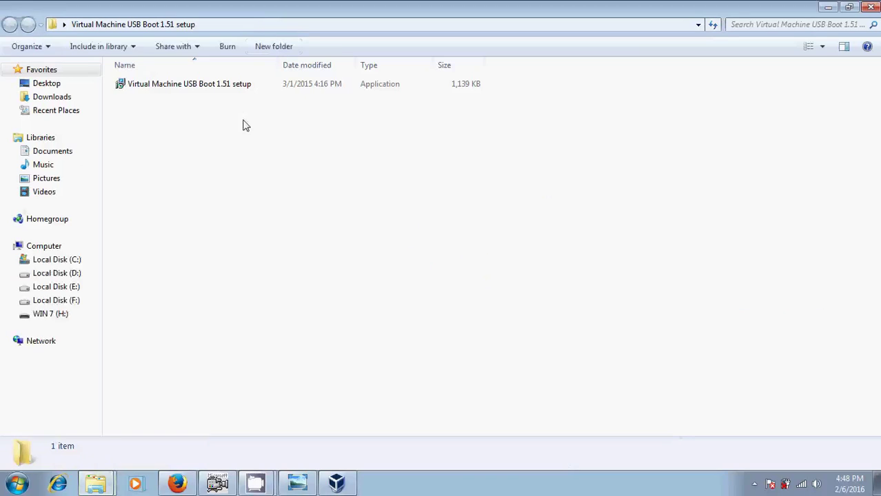
{"action": "left_click", "coordinate": [167, 90]}
{"action": "right_click", "coordinate": [167, 91]}
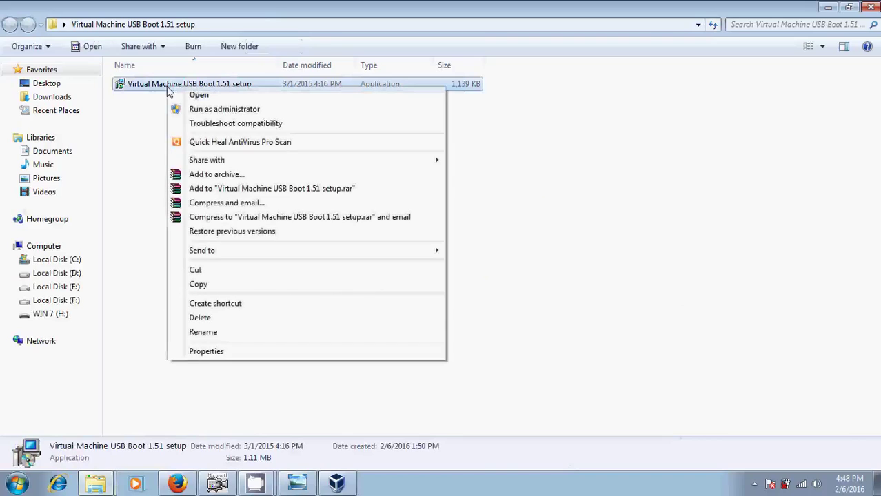
{"action": "left_click", "coordinate": [218, 97]}
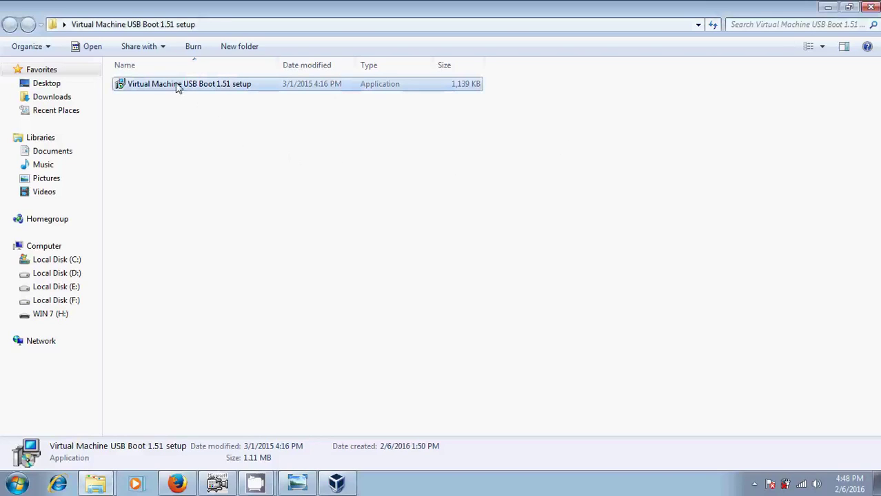
{"action": "right_click", "coordinate": [178, 87]}
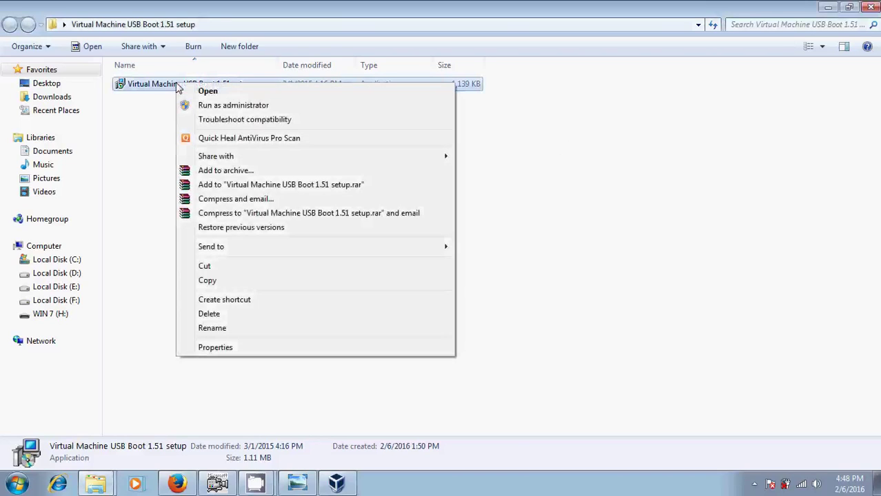
{"action": "left_click", "coordinate": [245, 108]}
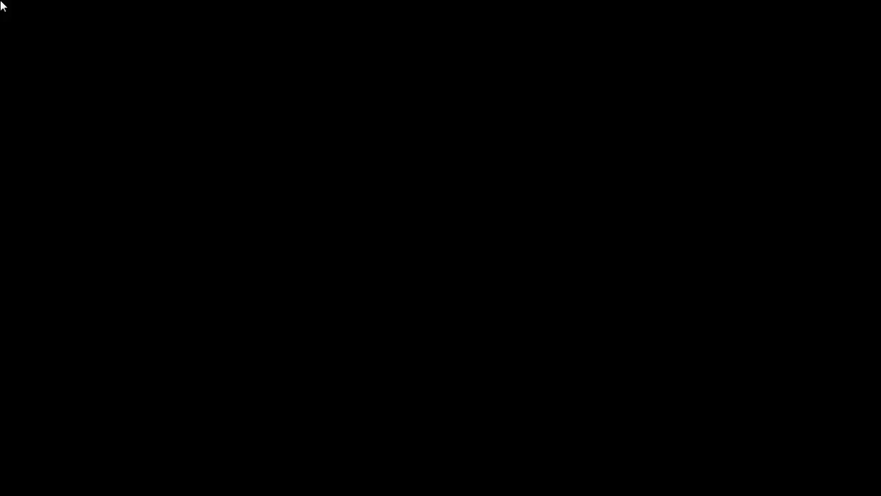
- Install Virtual Machine USB Boot in its default folder with a desktop icon, and launch it when setup finishes
{"action": "left_click", "coordinate": [487, 274]}
{"action": "left_click", "coordinate": [454, 273]}
{"action": "left_click", "coordinate": [512, 345]}
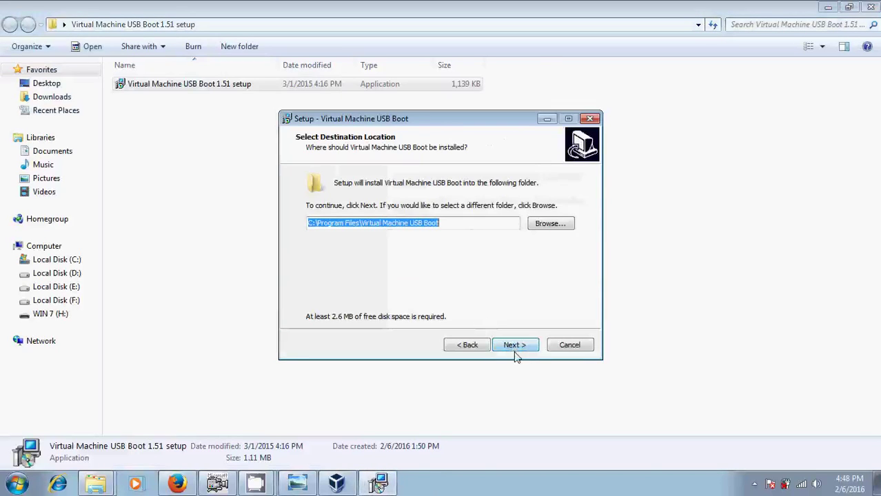
{"action": "left_click", "coordinate": [513, 346]}
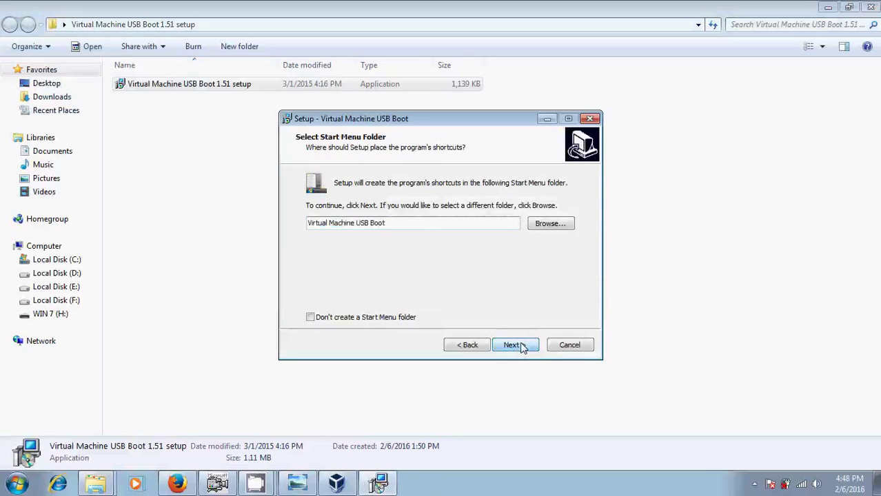
{"action": "left_click", "coordinate": [522, 348]}
{"action": "left_click", "coordinate": [514, 346]}
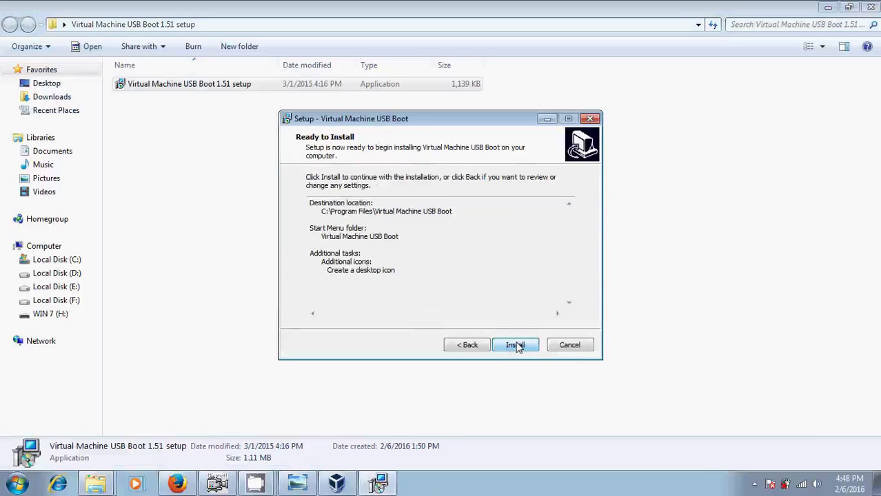
{"action": "left_click", "coordinate": [520, 346]}
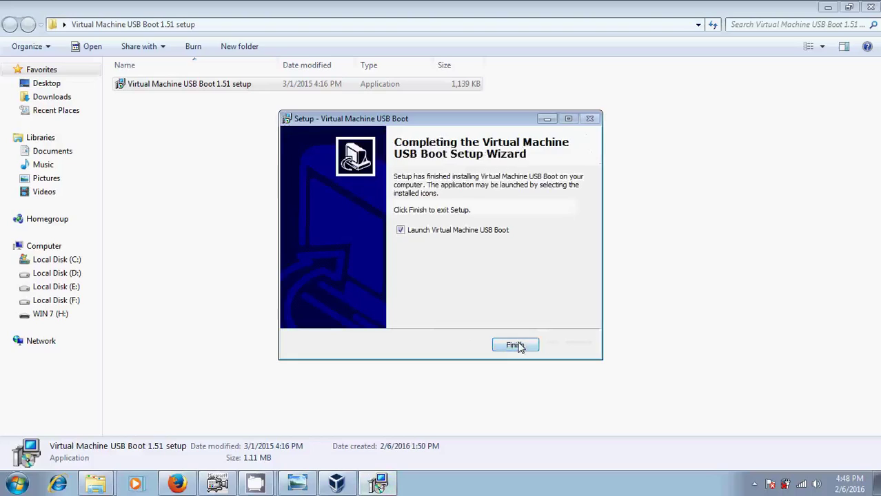
{"action": "left_click", "coordinate": [516, 346]}
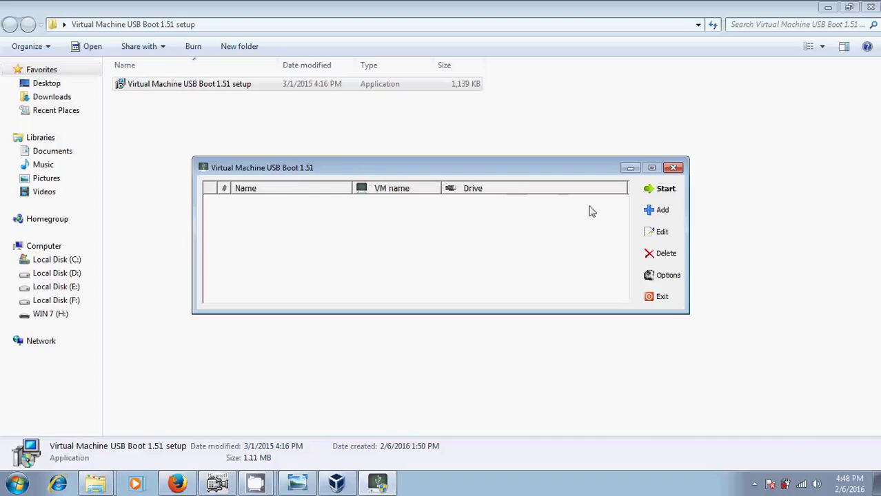
- Add a VirtualBox entry named "USB BOOT (SATA)" and keep VM name as the mode to load the machine
{"action": "left_click", "coordinate": [672, 214]}
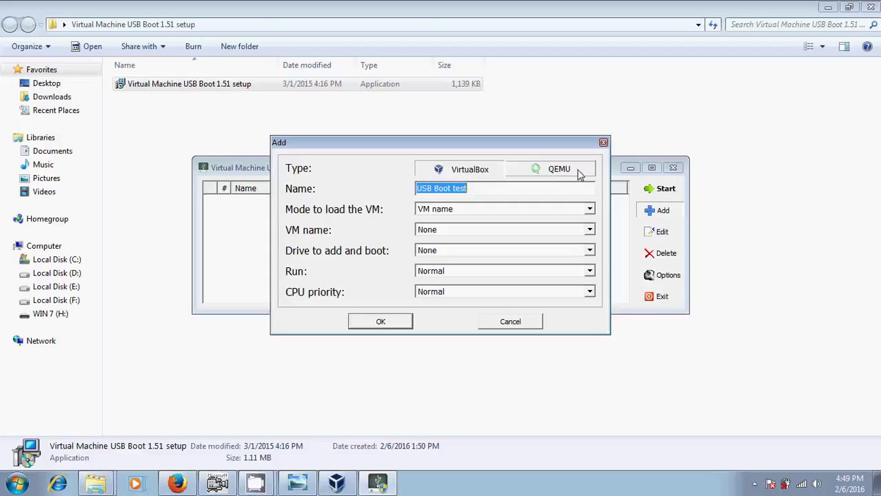
{"action": "left_click", "coordinate": [487, 195]}
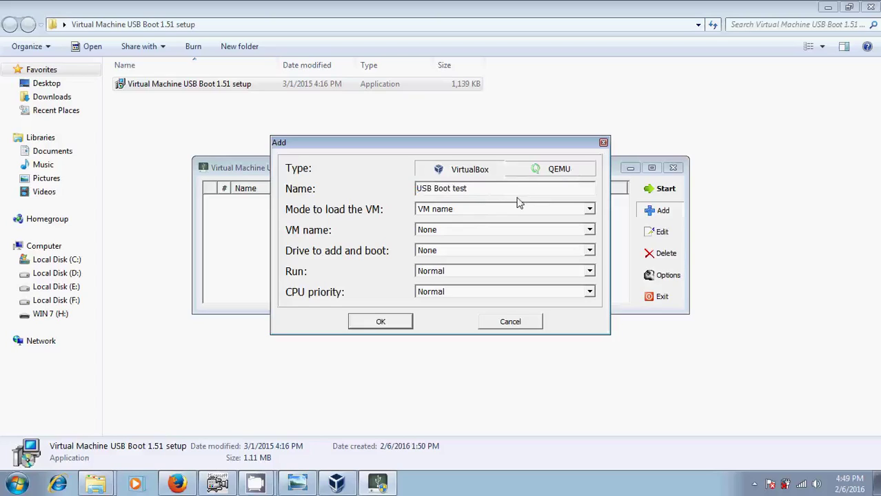
{"action": "key", "text": "BackSpace"}
{"action": "key", "text": "BackSpace"}
{"action": "key", "text": "BackSpace"}
{"action": "key", "text": "BackSpace"}
{"action": "key", "text": "BackSpace"}
{"action": "key", "text": "BackSpace"}
{"action": "key", "text": "BackSpace"}
{"action": "key", "text": "BackSpace"}
{"action": "key", "text": "BackSpace"}
{"action": "key", "text": "BackSpace"}
{"action": "key", "text": "BackSpace"}
{"action": "key", "text": "BackSpace"}
{"action": "type", "text": "sata"}
{"action": "key", "text": "BackSpace"}
{"action": "key", "text": "BackSpace"}
{"action": "key", "text": "BackSpace"}
{"action": "key", "text": "BackSpace"}
{"action": "type", "text": "SATA)"}
{"action": "left_click", "coordinate": [590, 208]}
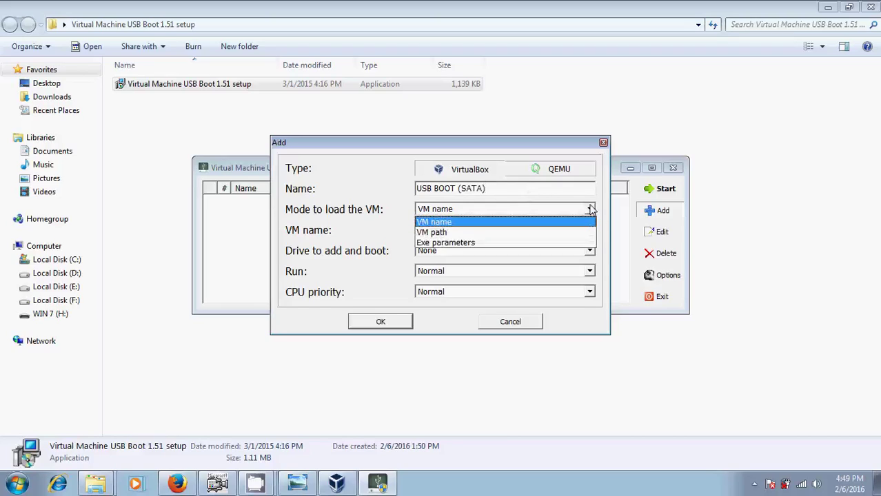
{"action": "left_click", "coordinate": [590, 210]}
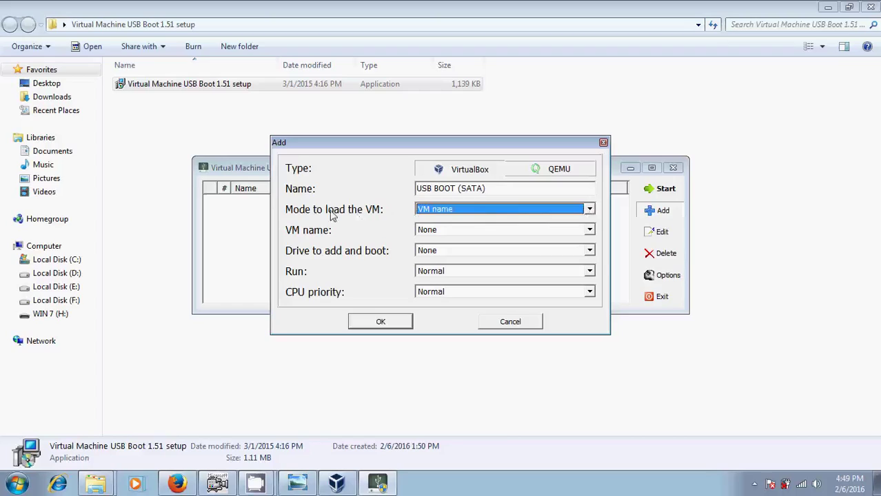
- Assign the "windows7" machine and the Kingston DataTraveler 2.0 drive to the new entry, and save it
{"action": "left_click", "coordinate": [589, 230]}
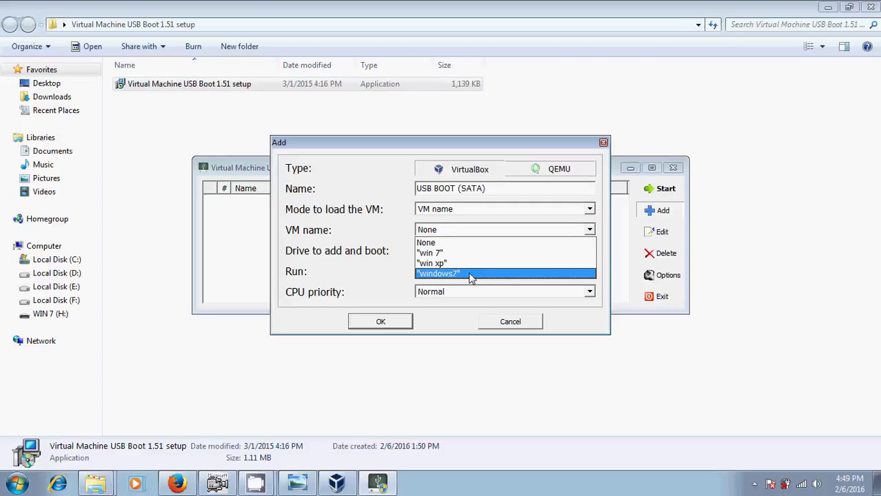
{"action": "left_click", "coordinate": [472, 276]}
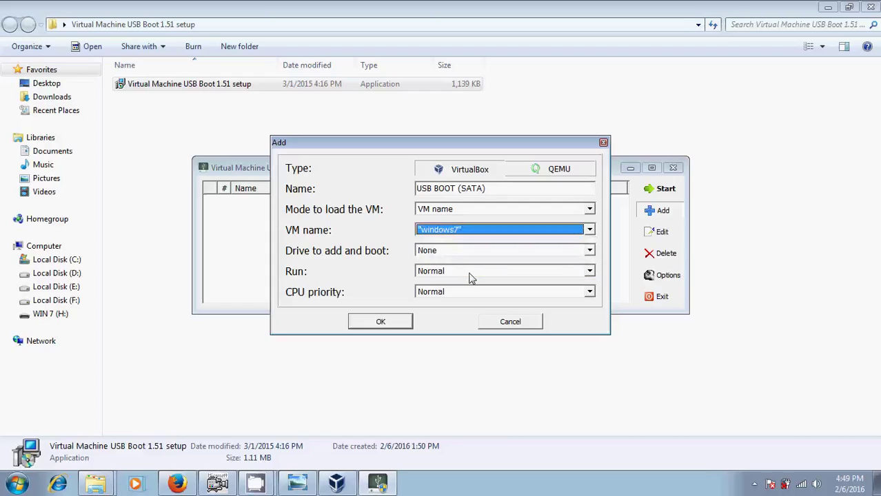
{"action": "left_click", "coordinate": [590, 251]}
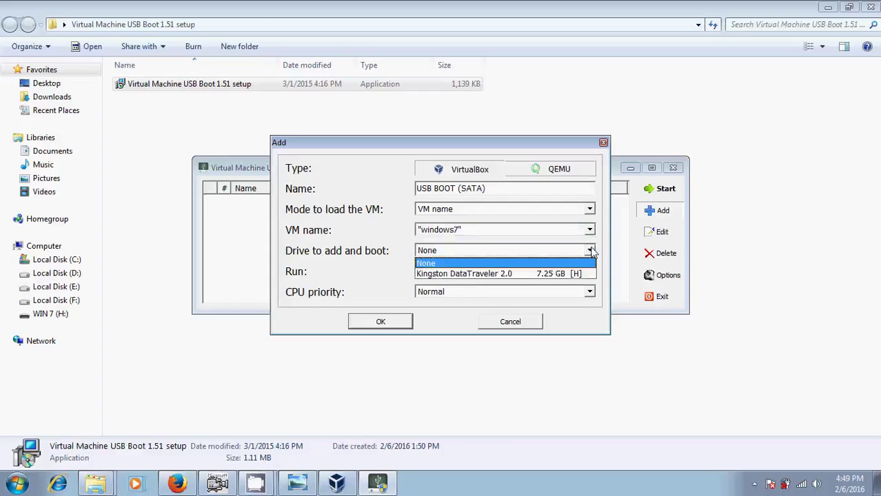
{"action": "left_click", "coordinate": [494, 277]}
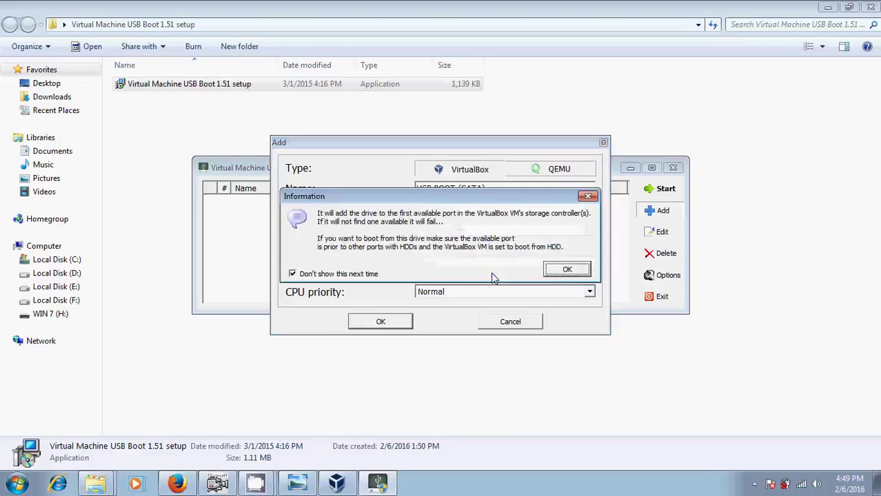
{"action": "left_click", "coordinate": [552, 271]}
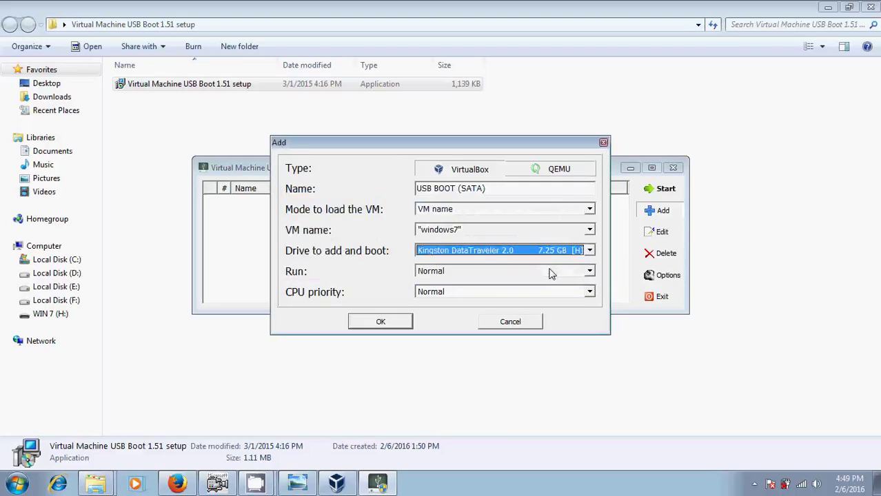
{"action": "left_click", "coordinate": [382, 323]}
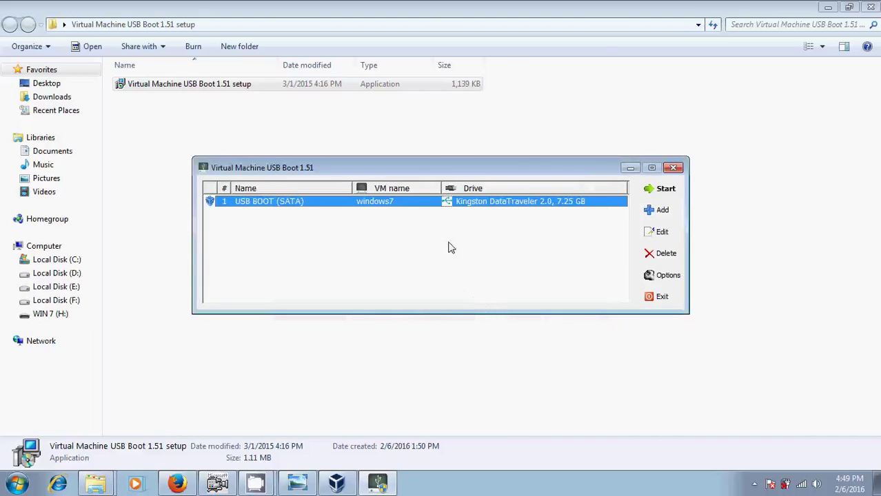
- Add the "Enable VT-x/AMD-V" option to the Add/Edit window and set it to On for the USB BOOT (SATA) entry
{"action": "left_click", "coordinate": [666, 278]}
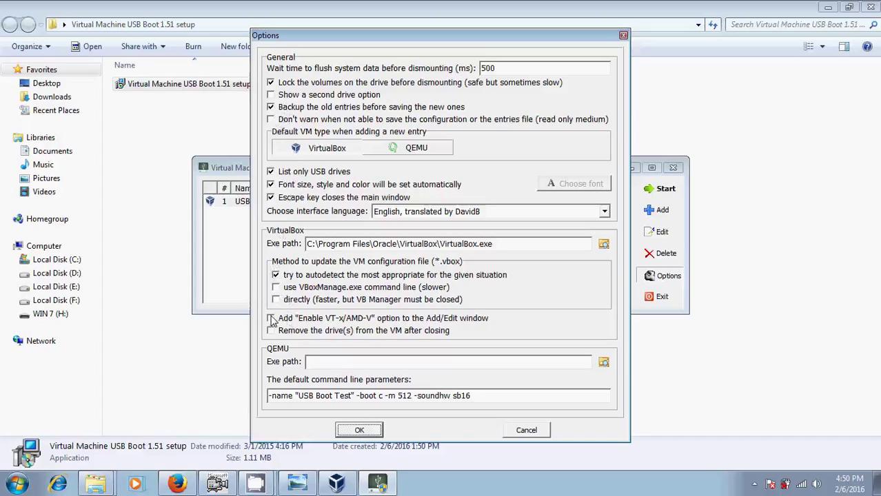
{"action": "left_click", "coordinate": [271, 319]}
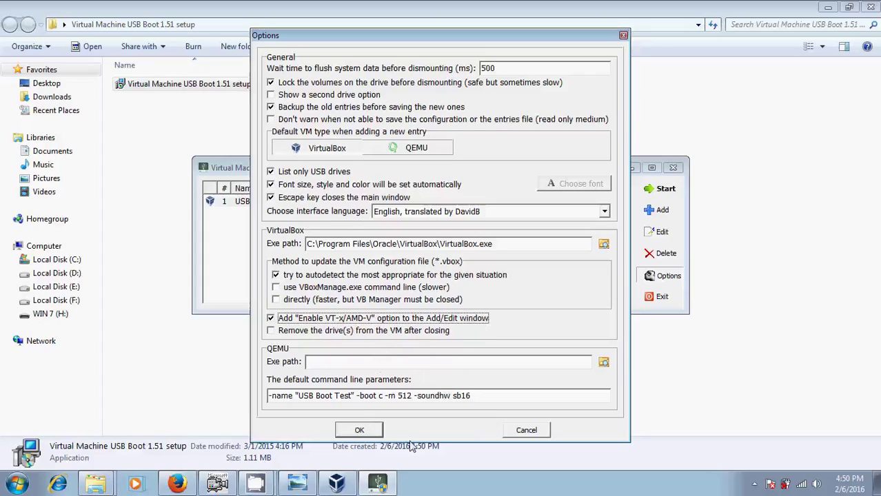
{"action": "left_click", "coordinate": [359, 431]}
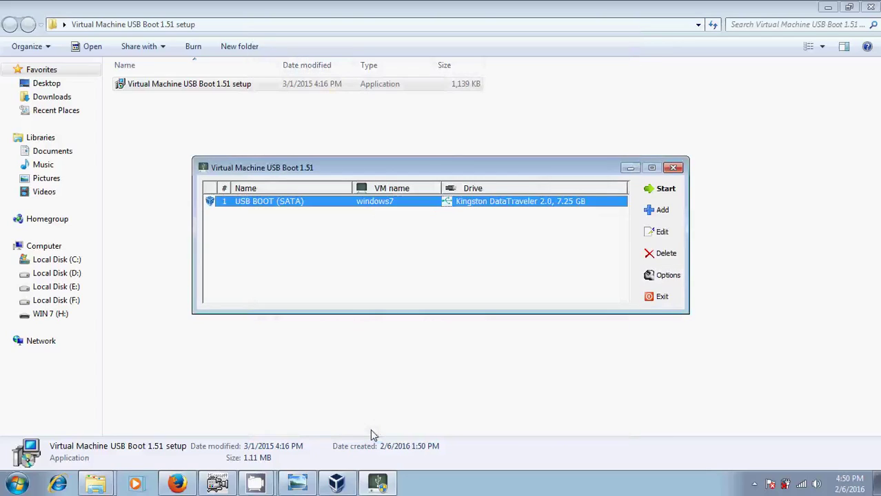
{"action": "left_click", "coordinate": [662, 233]}
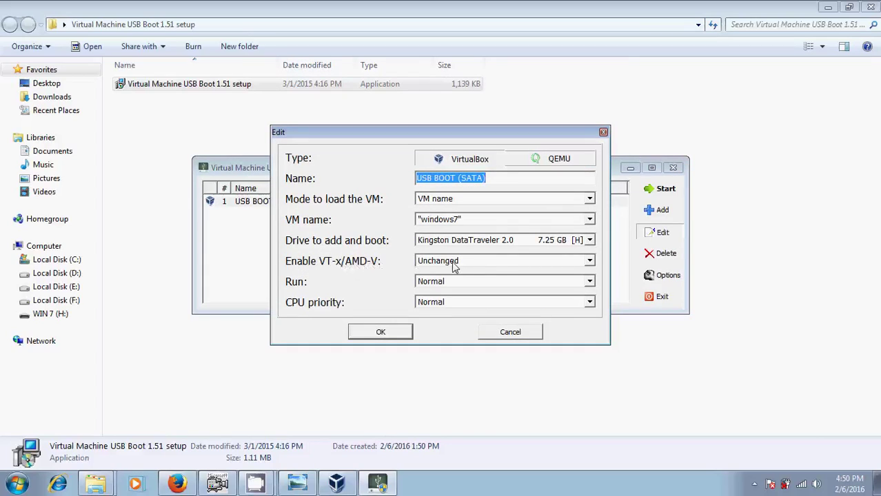
{"action": "left_click", "coordinate": [592, 262]}
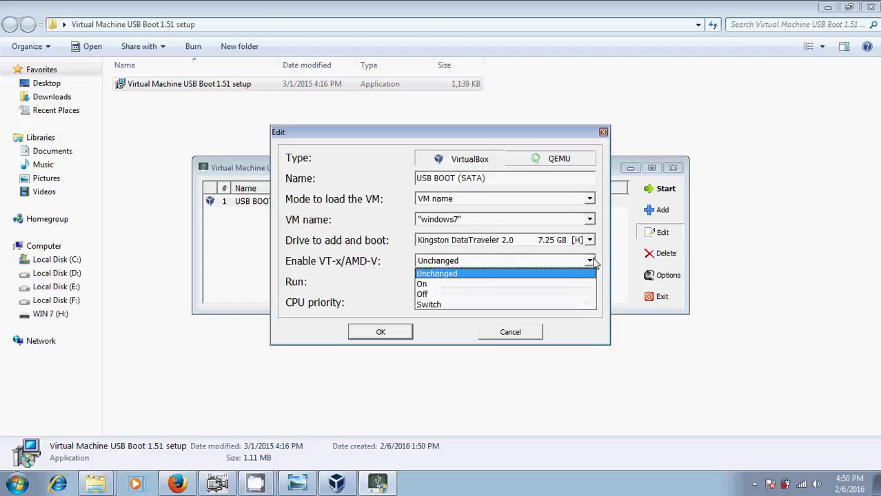
{"action": "left_click", "coordinate": [448, 289]}
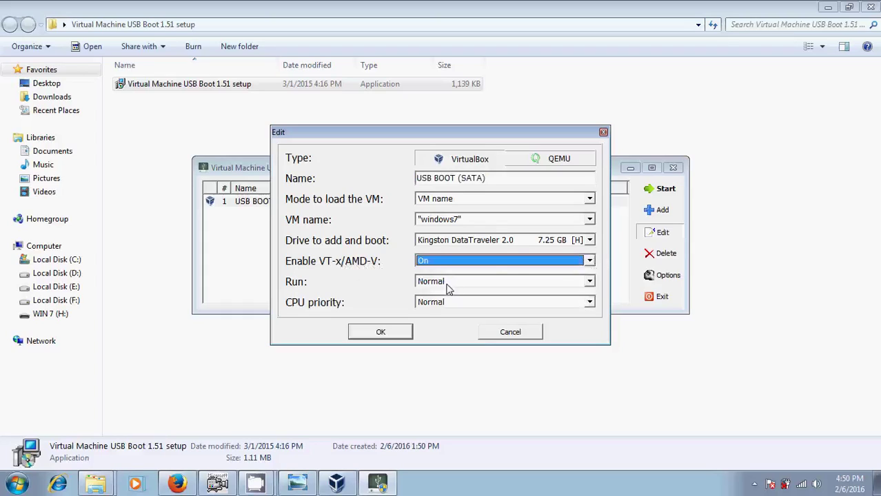
{"action": "left_click", "coordinate": [383, 332]}
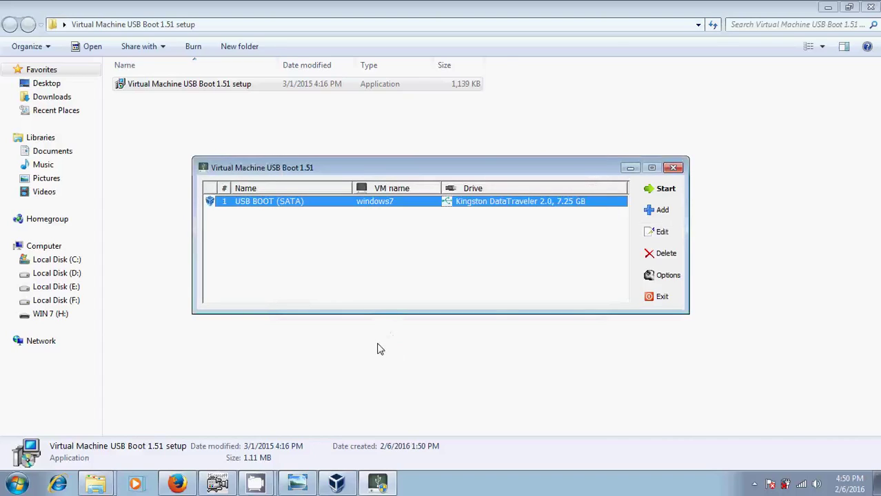
- Check the windows7 machine in VirtualBox Manager, and start the USB BOOT (SATA) entry, dismissing the notices
{"action": "left_click", "coordinate": [349, 488]}
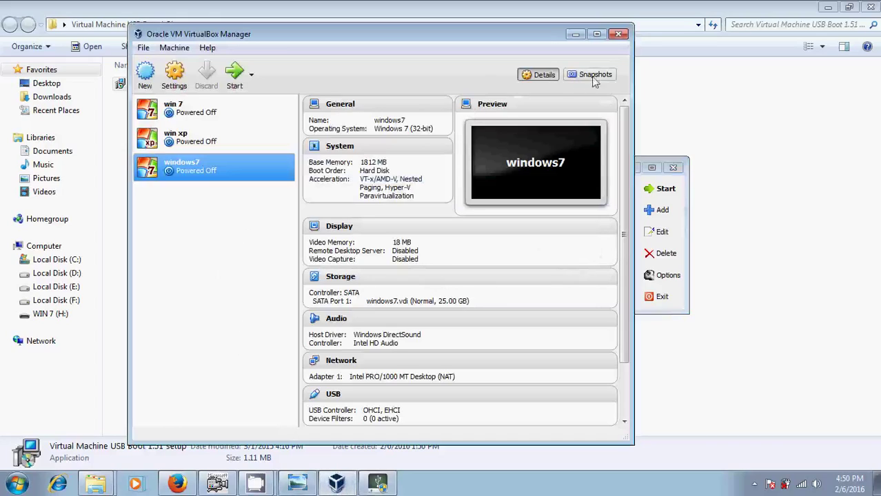
{"action": "left_click", "coordinate": [576, 33]}
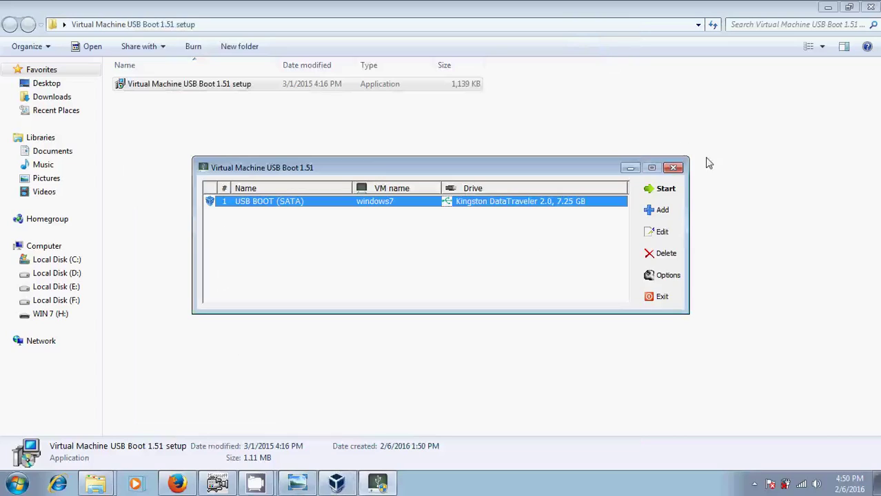
{"action": "left_click", "coordinate": [668, 191]}
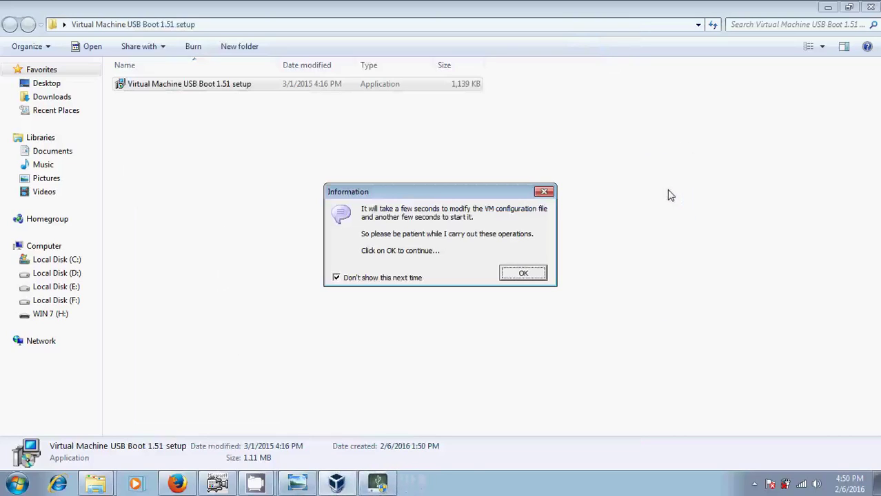
{"action": "left_click", "coordinate": [535, 277]}
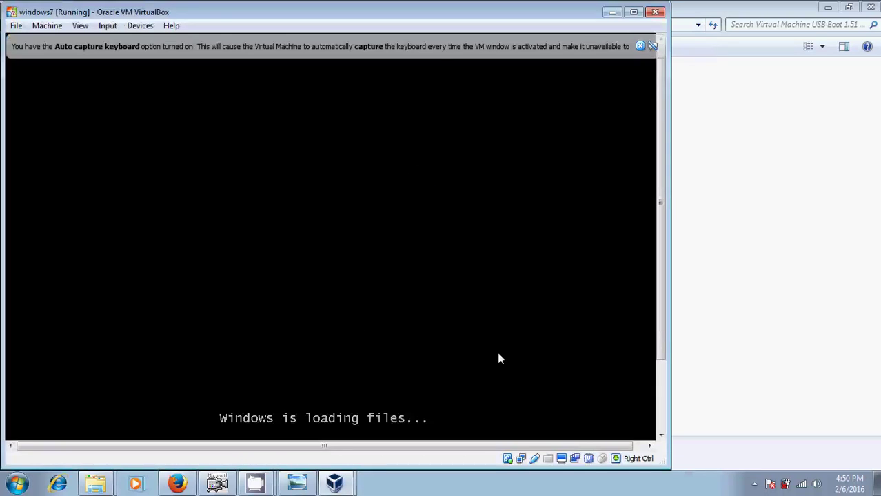
{"action": "left_click", "coordinate": [652, 47]}
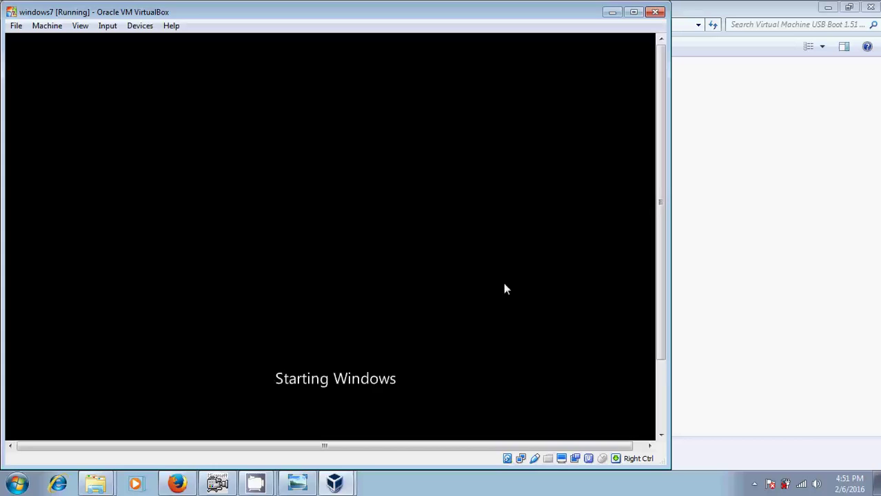
{"action": "mouse_move", "coordinate": [336, 482]}
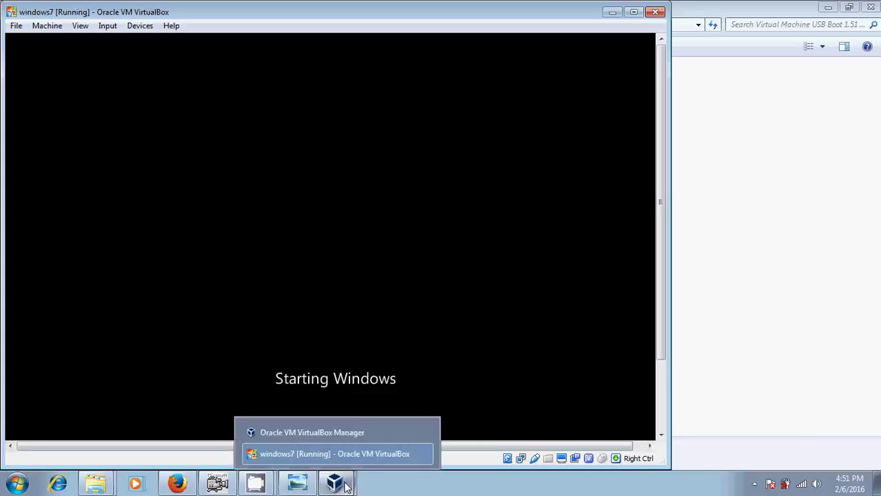
{"action": "left_click", "coordinate": [335, 432]}
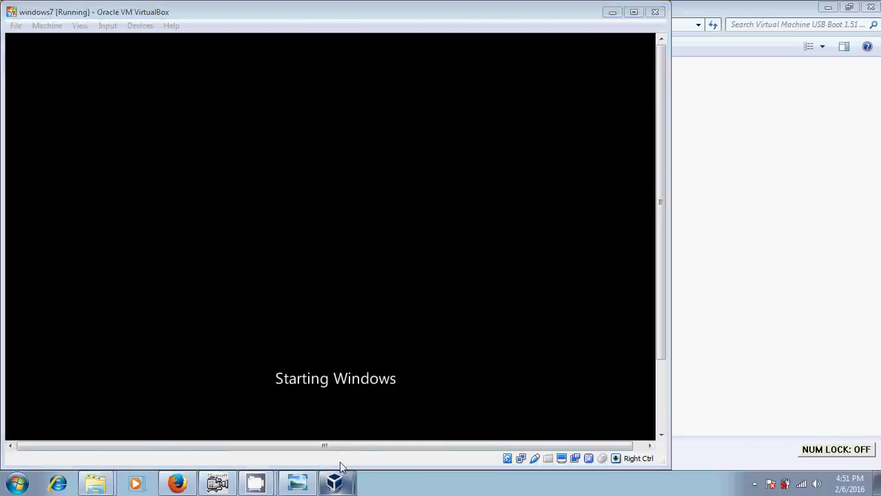
{"action": "left_click_drag", "start_coordinate": [572, 13], "coordinate": [742, 4]}
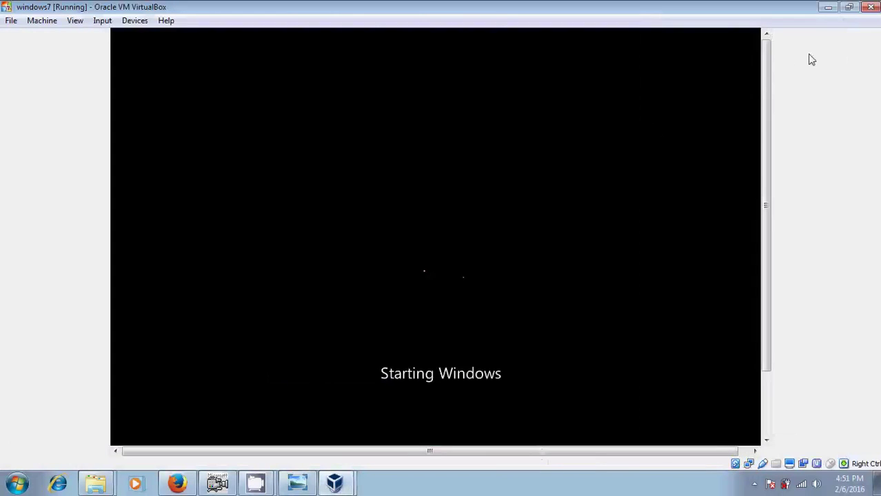
{"action": "left_click", "coordinate": [849, 7]}
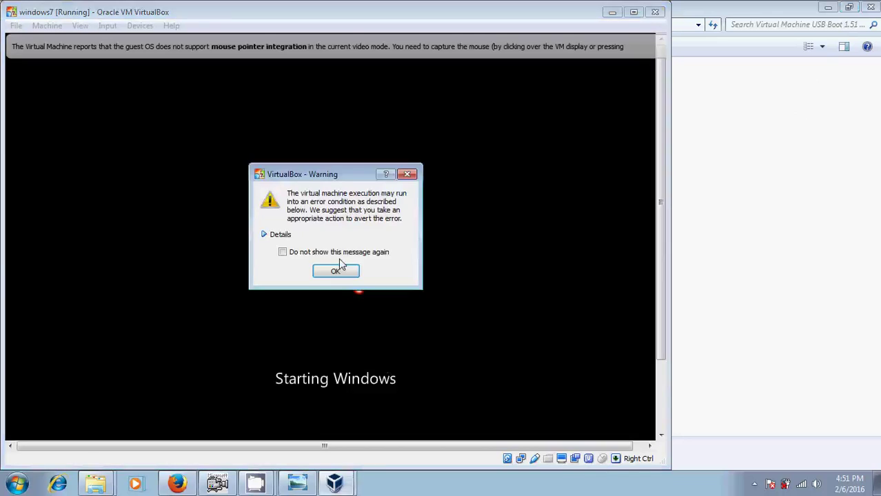
- Acknowledge the VirtualBox execution warning and start the windows7 machine from VirtualBox Manager, dismissing the keyboard capture notice
{"action": "left_click", "coordinate": [312, 287]}
{"action": "left_click", "coordinate": [348, 272]}
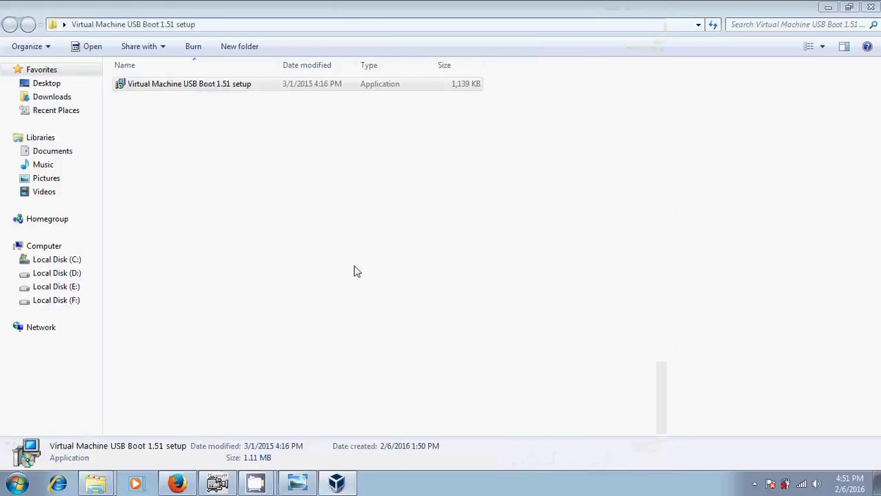
{"action": "left_click", "coordinate": [338, 486]}
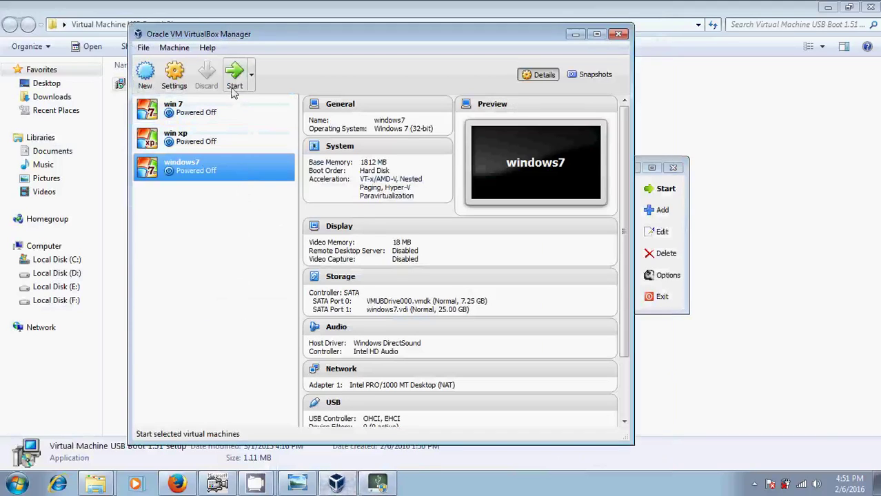
{"action": "left_click", "coordinate": [235, 77]}
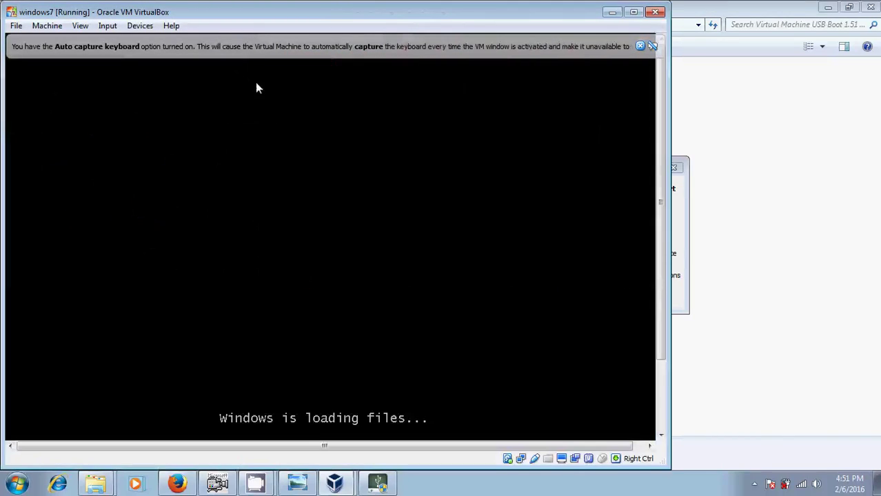
{"action": "left_click", "coordinate": [640, 46]}
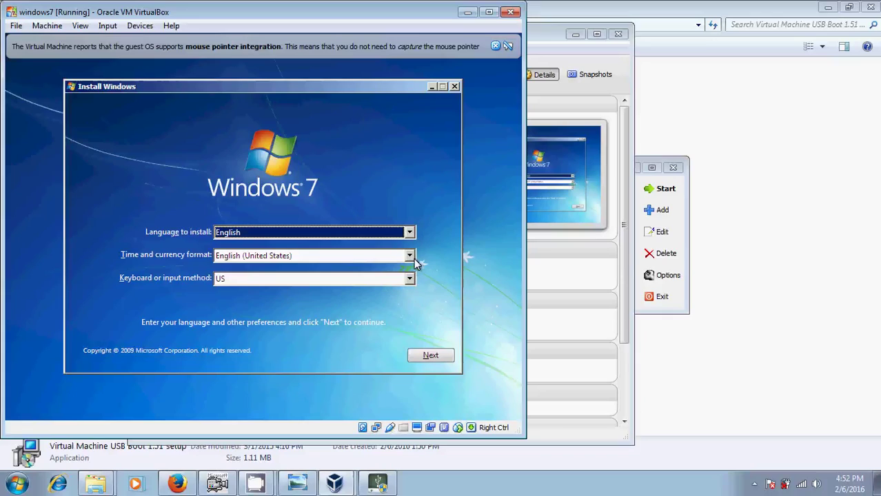
{"action": "left_click", "coordinate": [228, 486]}
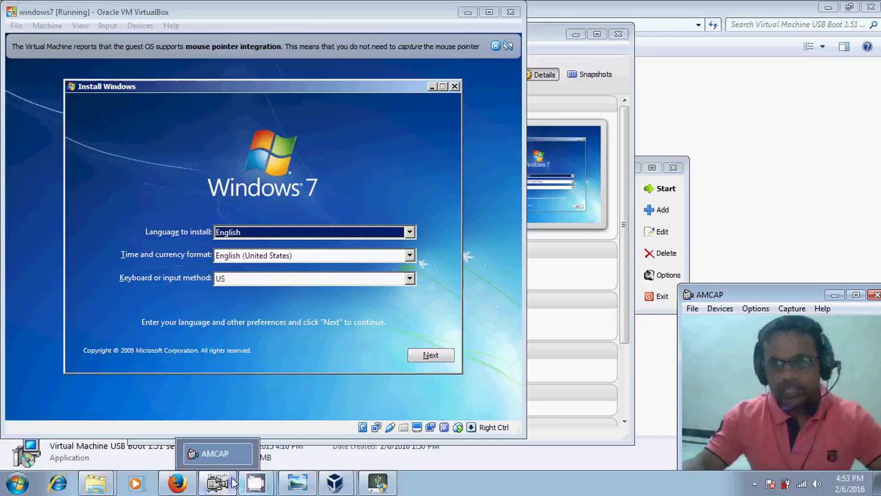
{"action": "mouse_move", "coordinate": [256, 486]}
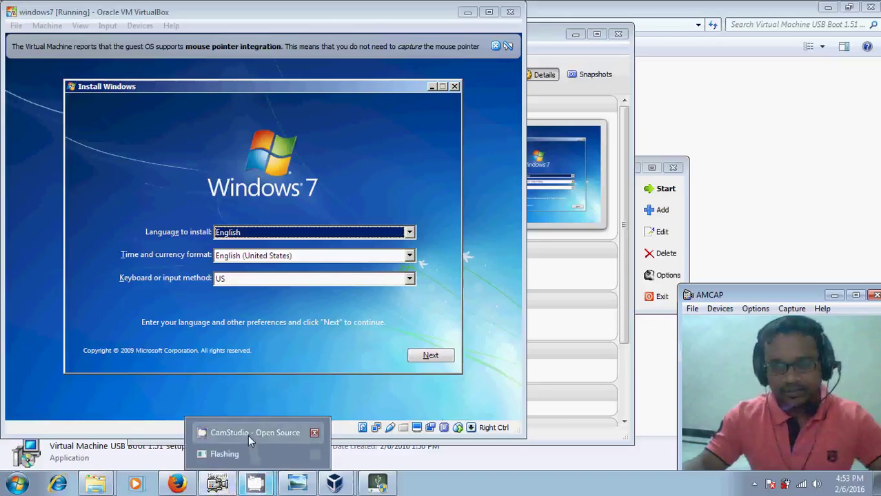